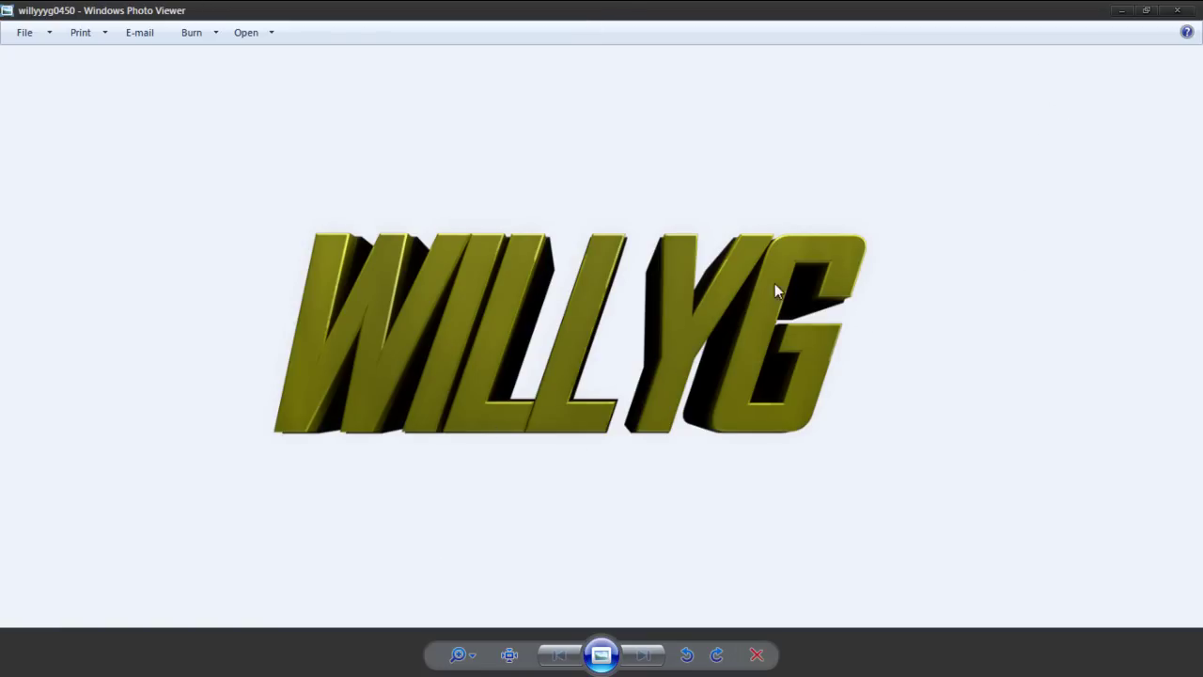
# - Bring Photoshop forward, cancel the Layer Style dialog and delete the old WILLYG text layer
pyautogui.click(1119, 12)
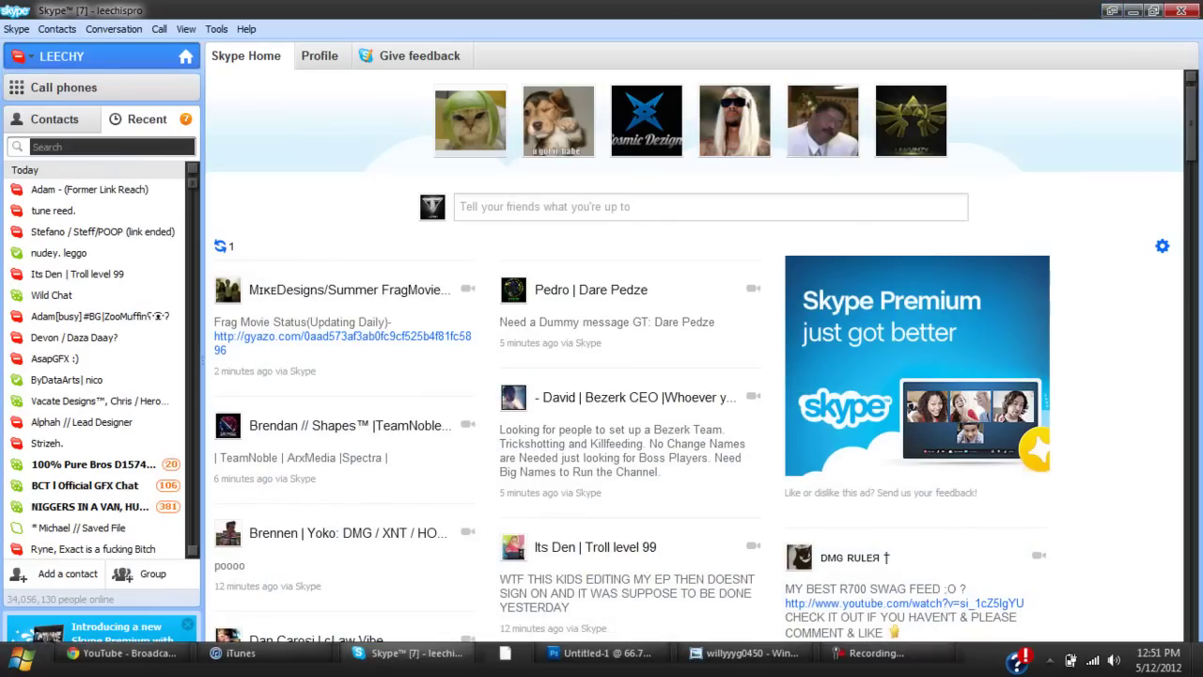
pyautogui.click(606, 652)
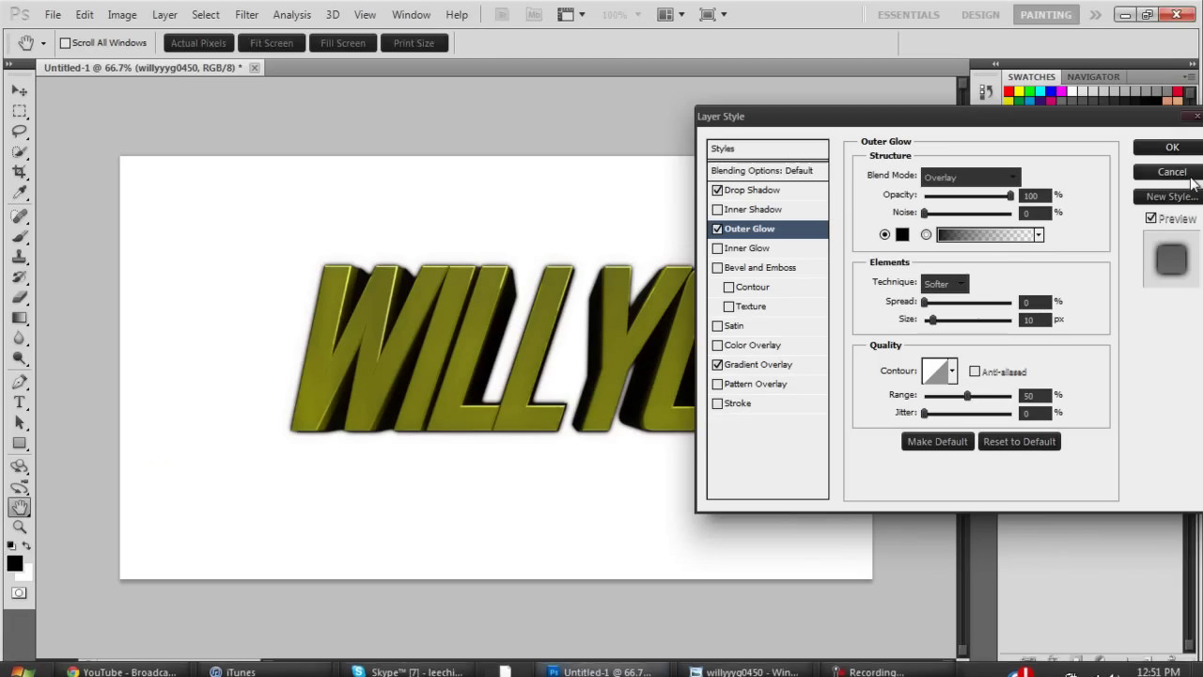
pyautogui.press('Escape')
pyautogui.press('Delete')
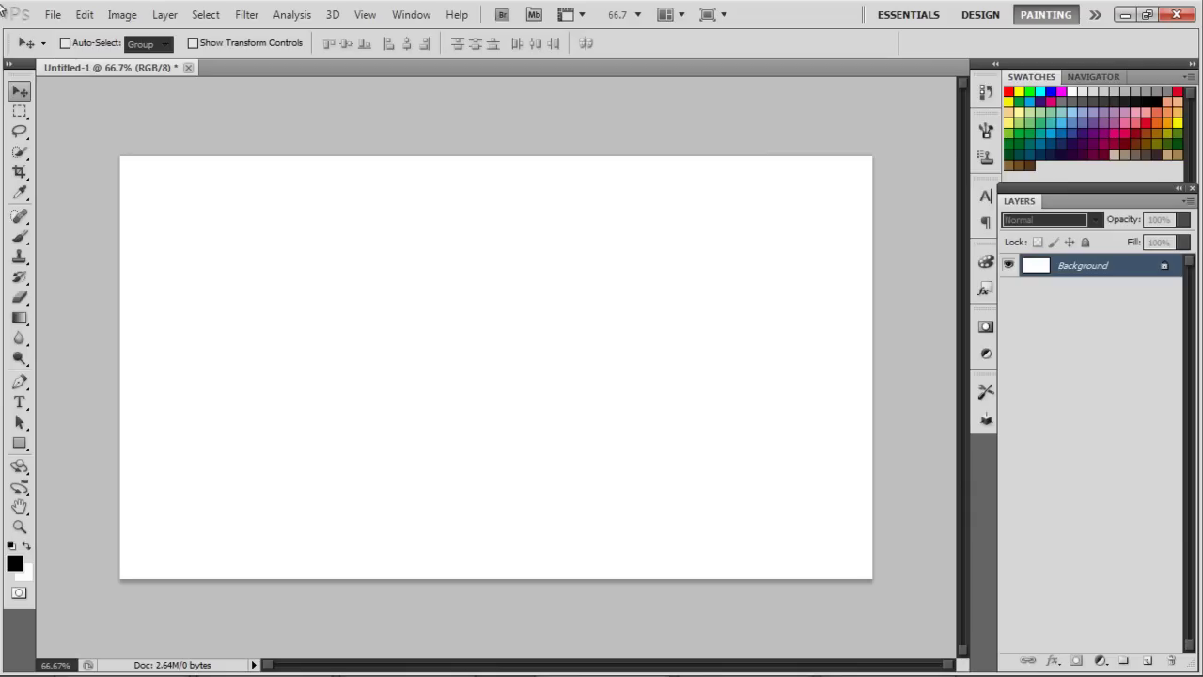
# - Place willyyyg0450, enlarge it to about 111% × 113%, nudge it right and commit
pyautogui.click(53, 15)
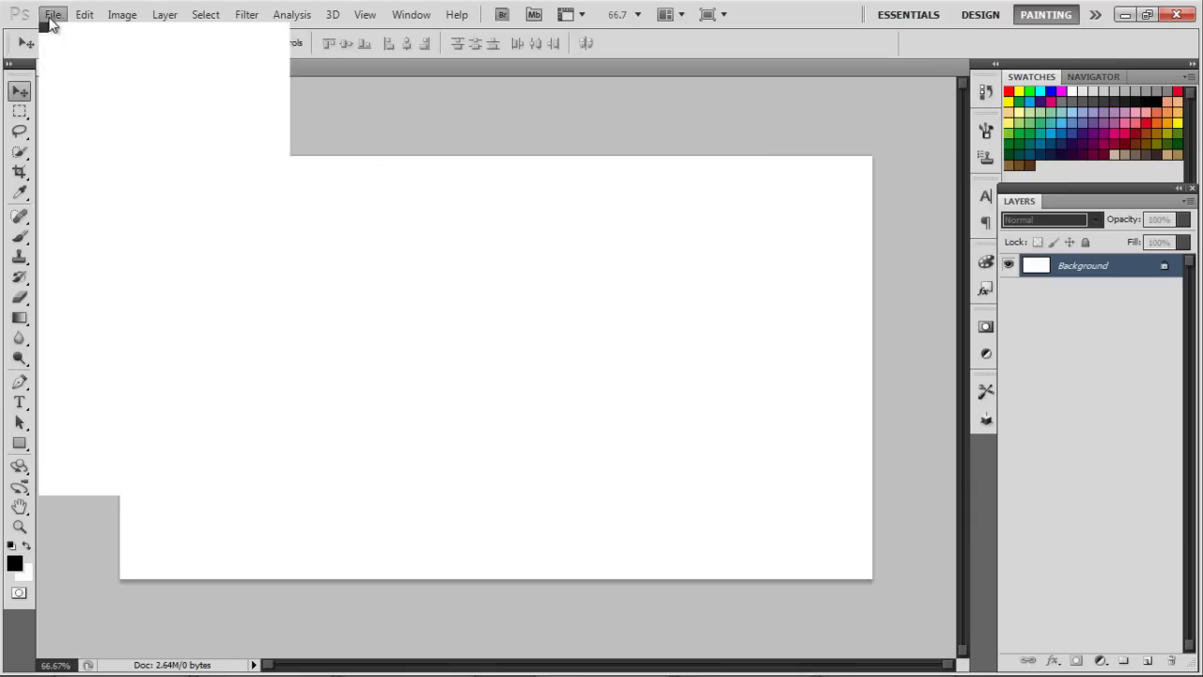
pyautogui.click(110, 325)
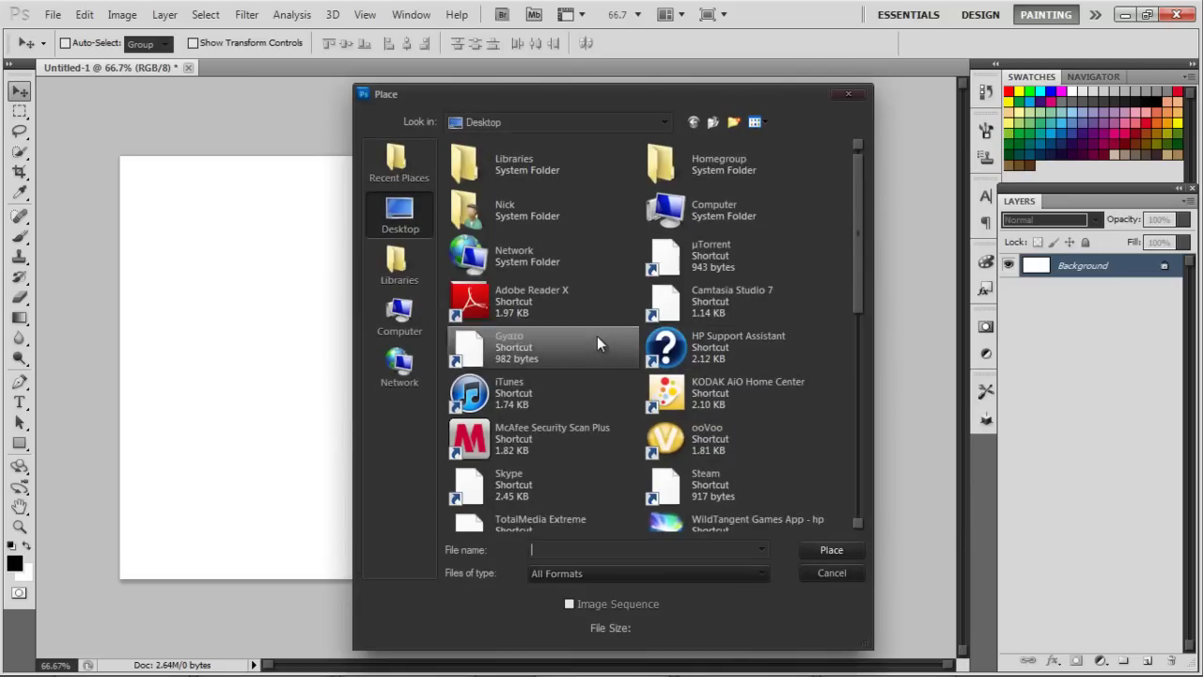
pyautogui.moveTo(861, 275); pyautogui.dragTo(839, 498)
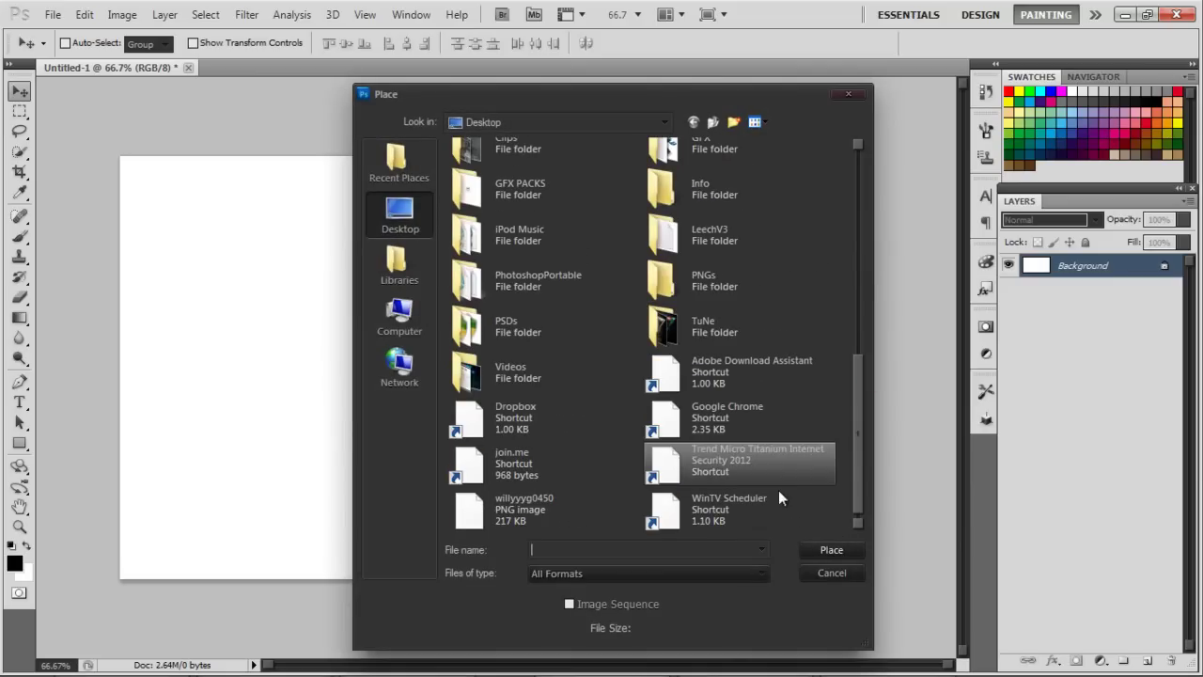
pyautogui.doubleClick(514, 515)
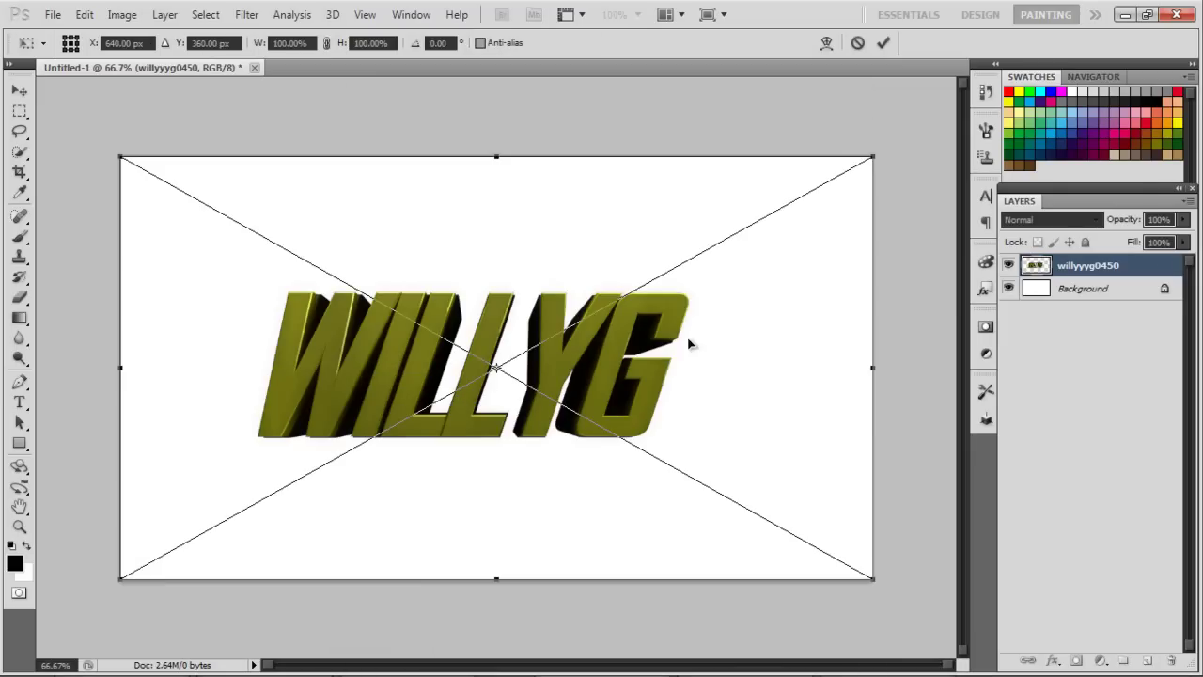
pyautogui.moveTo(873, 156); pyautogui.dragTo(954, 103)
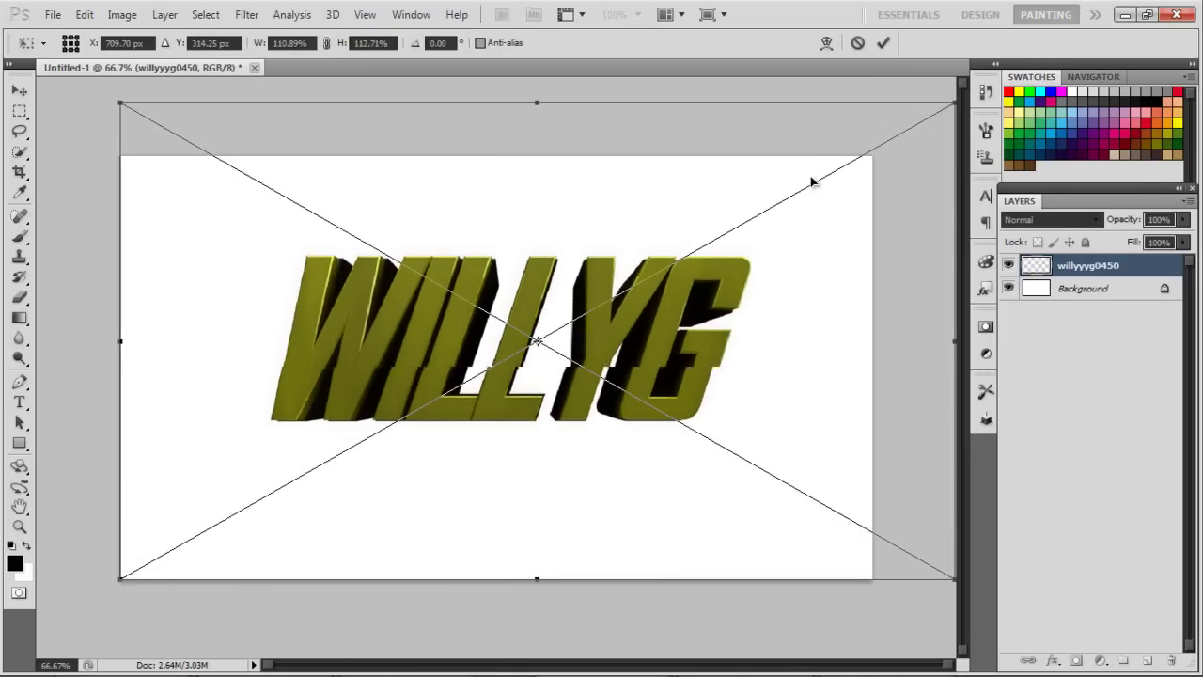
pyautogui.moveTo(703, 322); pyautogui.dragTo(713, 328)
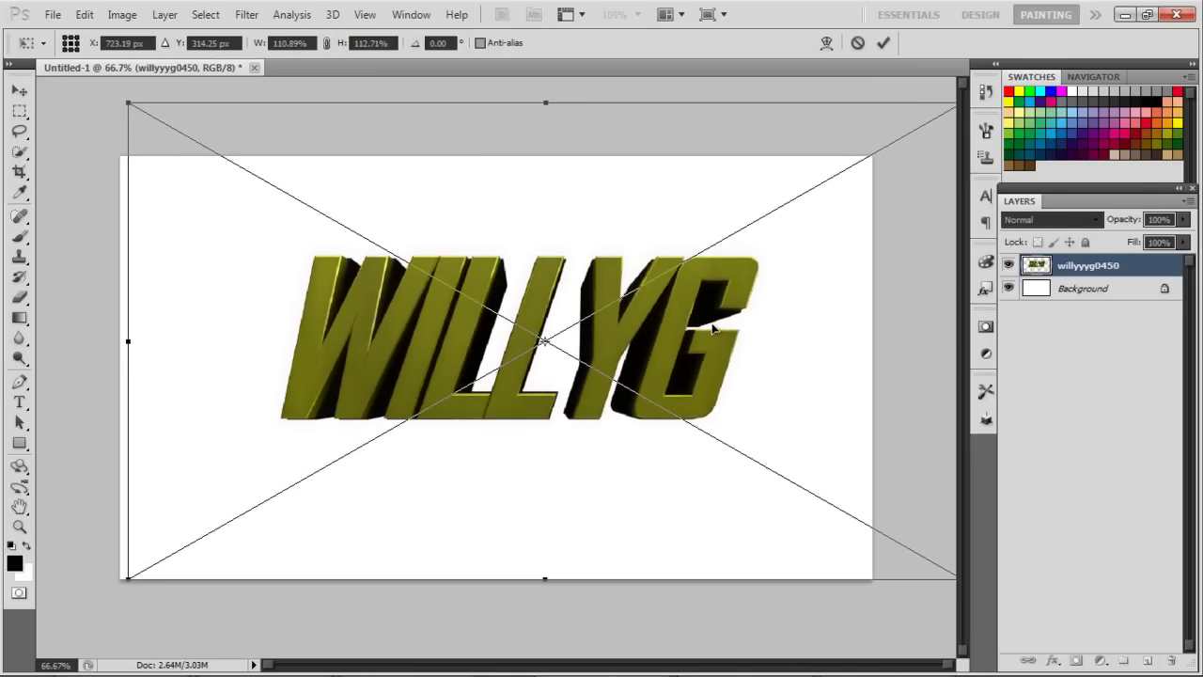
pyautogui.press('Return')
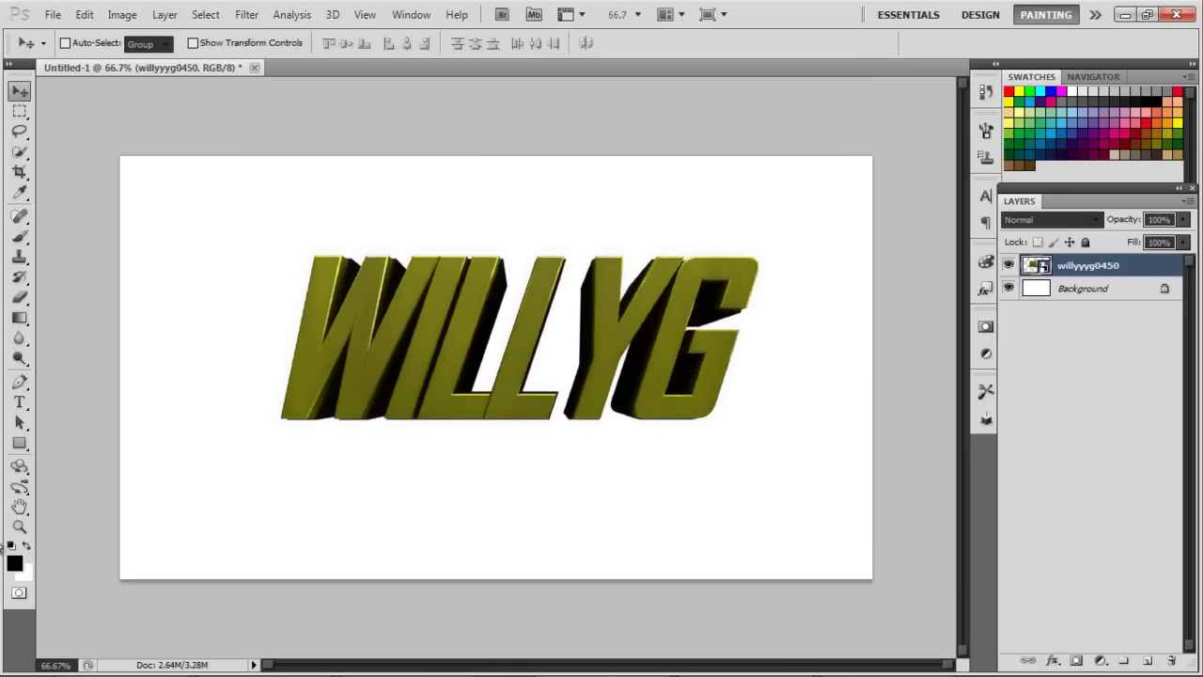
# - Enable Gradient Overlay in Overlay blend mode with its right stop set to grey 858585
pyautogui.rightClick(1107, 269)
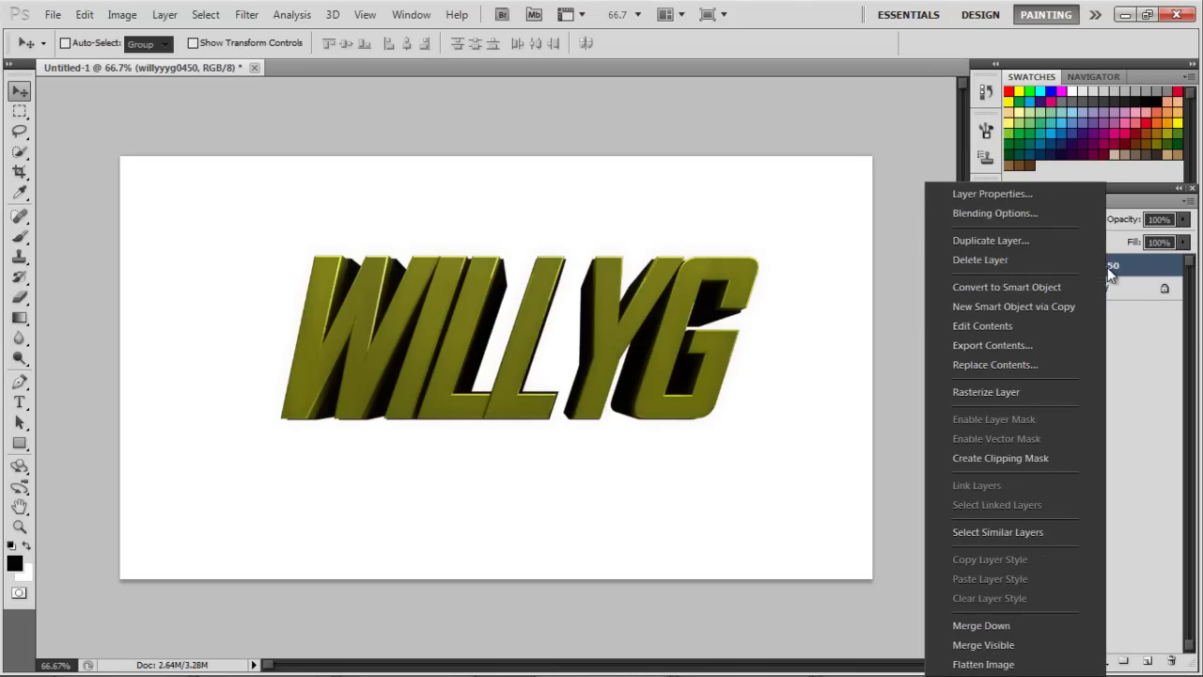
pyautogui.click(1024, 213)
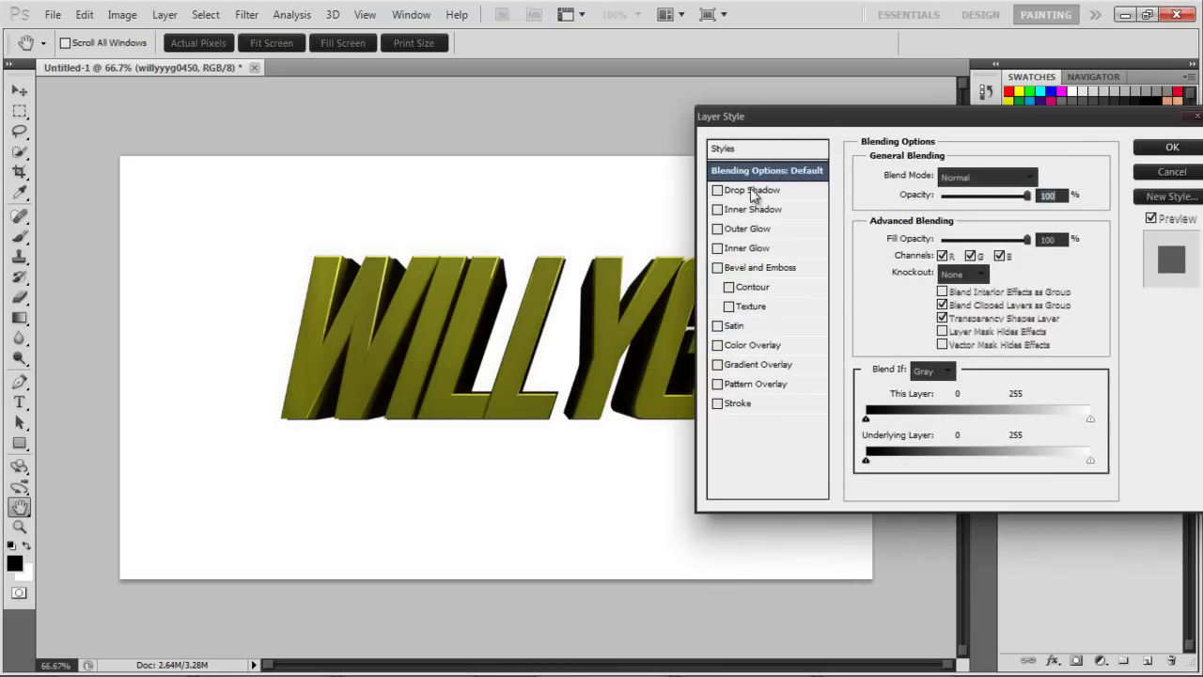
pyautogui.moveTo(825, 127); pyautogui.dragTo(810, 82)
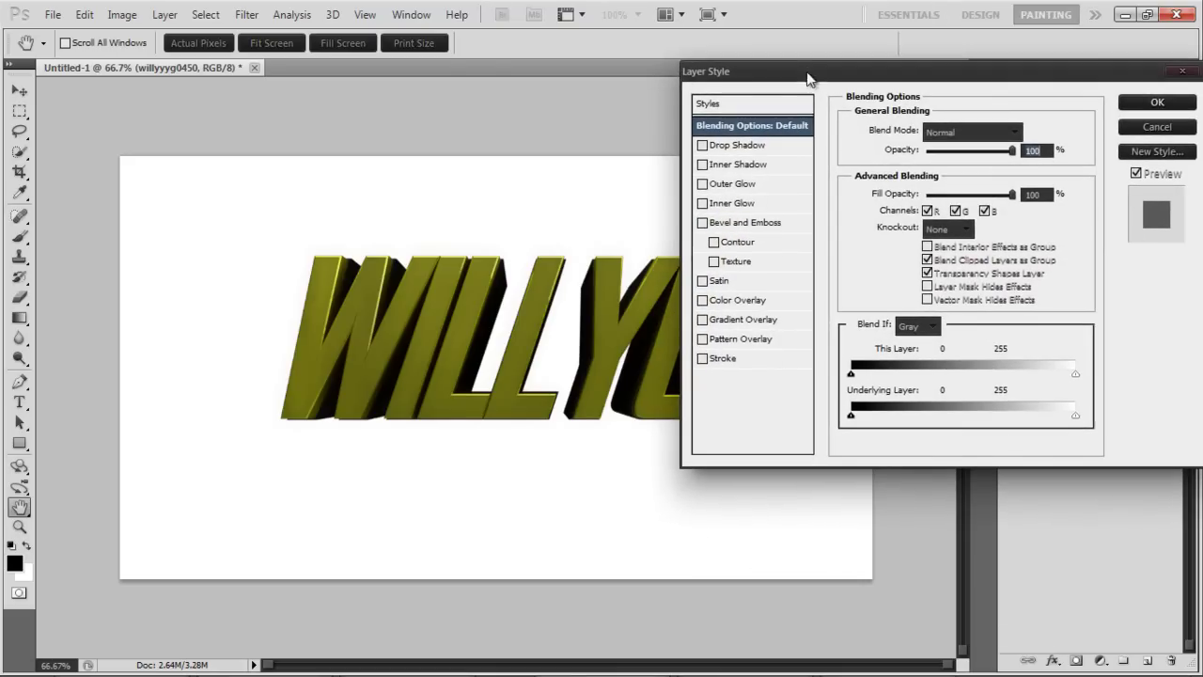
pyautogui.click(735, 320)
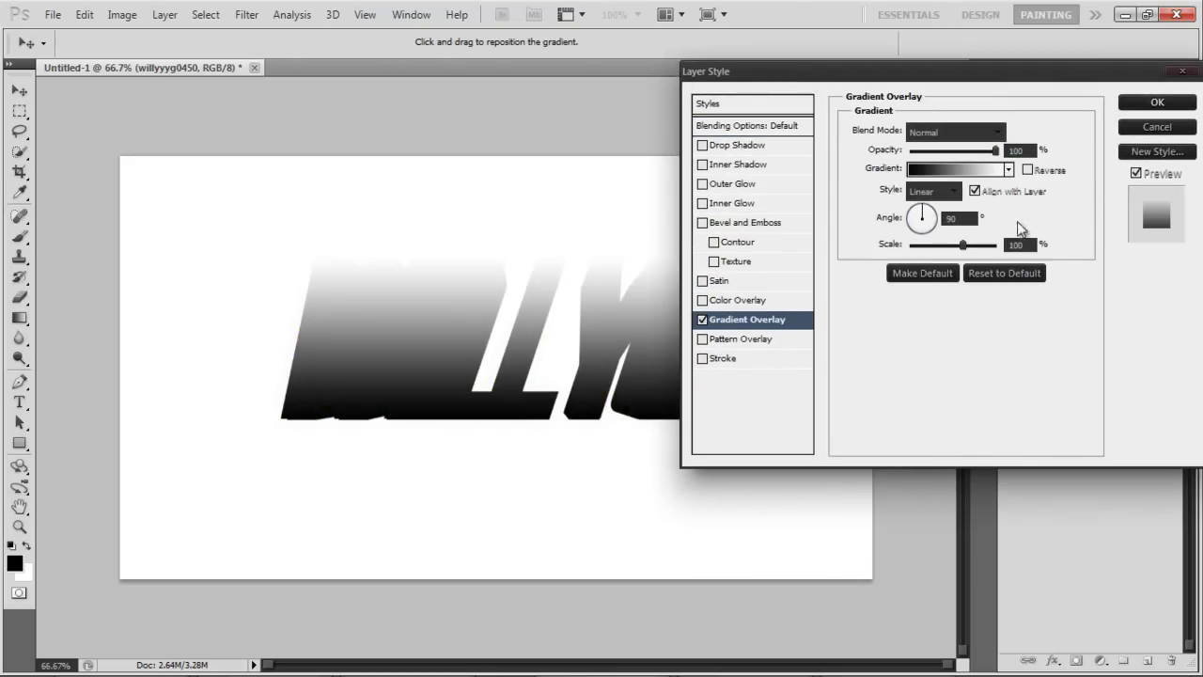
pyautogui.click(963, 170)
pyautogui.doubleClick(1035, 393)
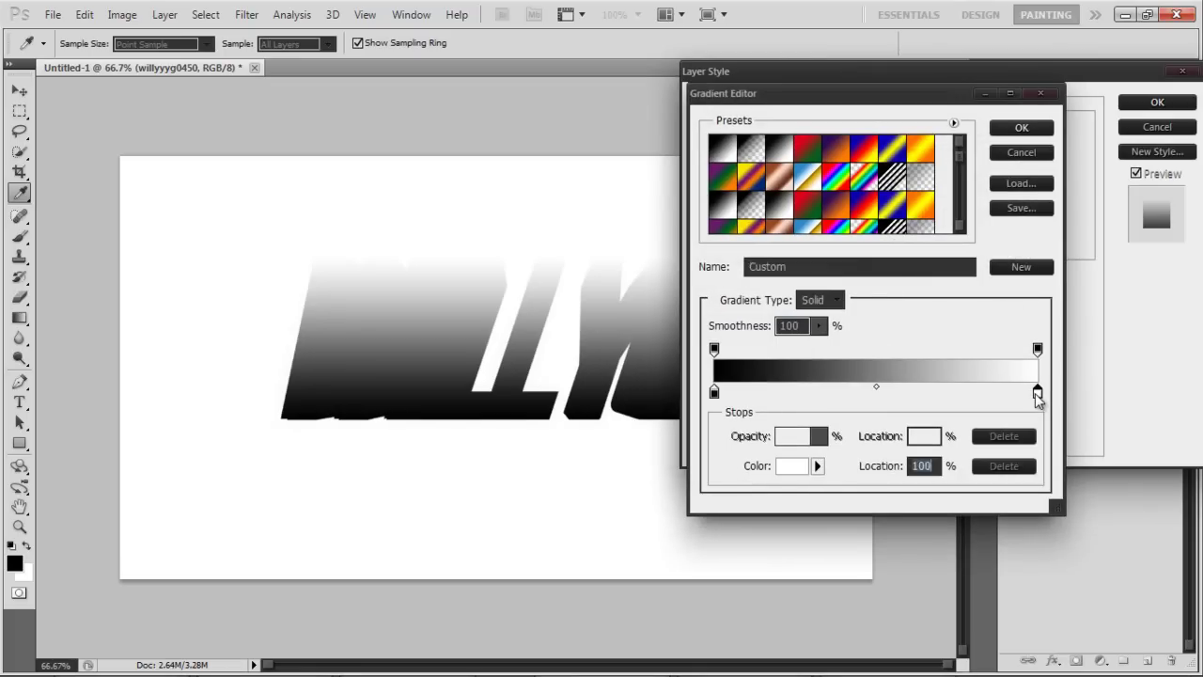
pyautogui.moveTo(606, 460)
pyautogui.mouseDown()
pyautogui.moveTo(572, 429)
pyautogui.moveTo(547, 368)
pyautogui.mouseUp()
pyautogui.click(967, 270)
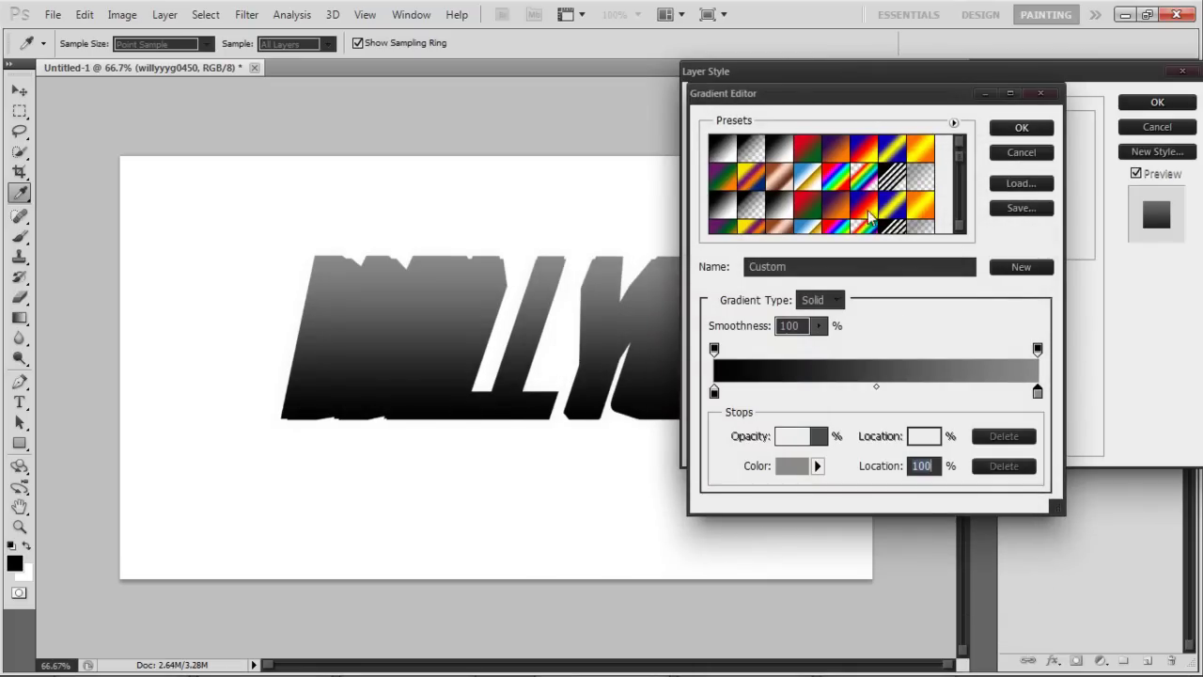
pyautogui.click(1013, 129)
pyautogui.click(940, 132)
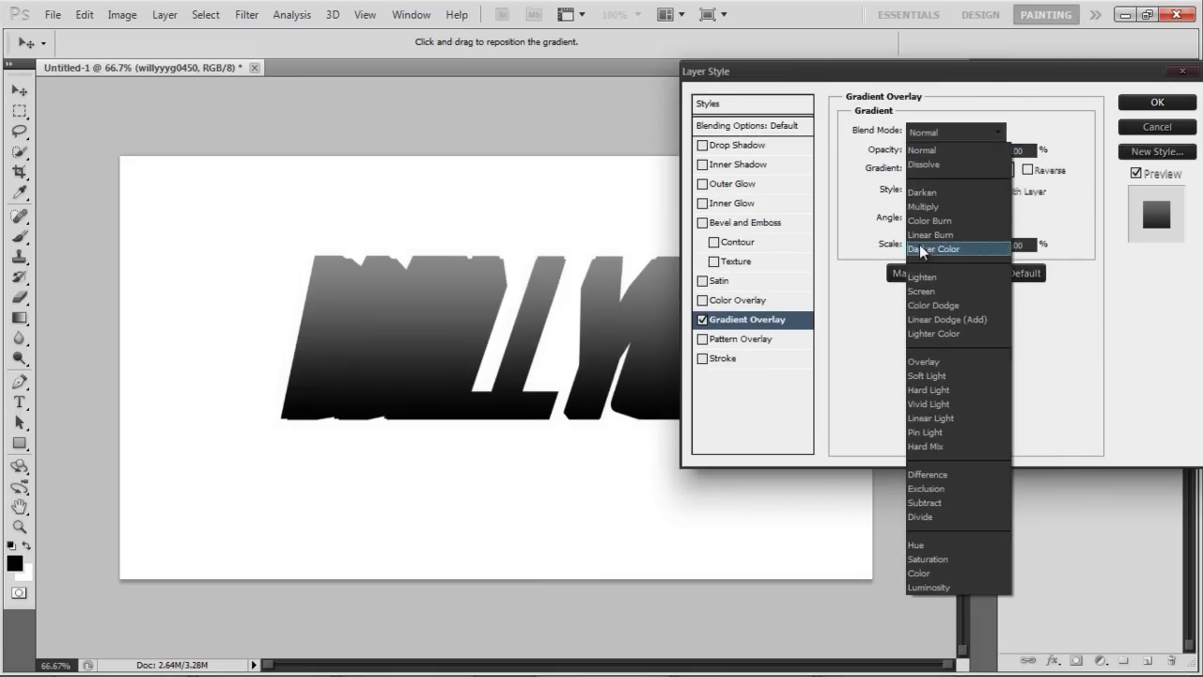
pyautogui.click(923, 362)
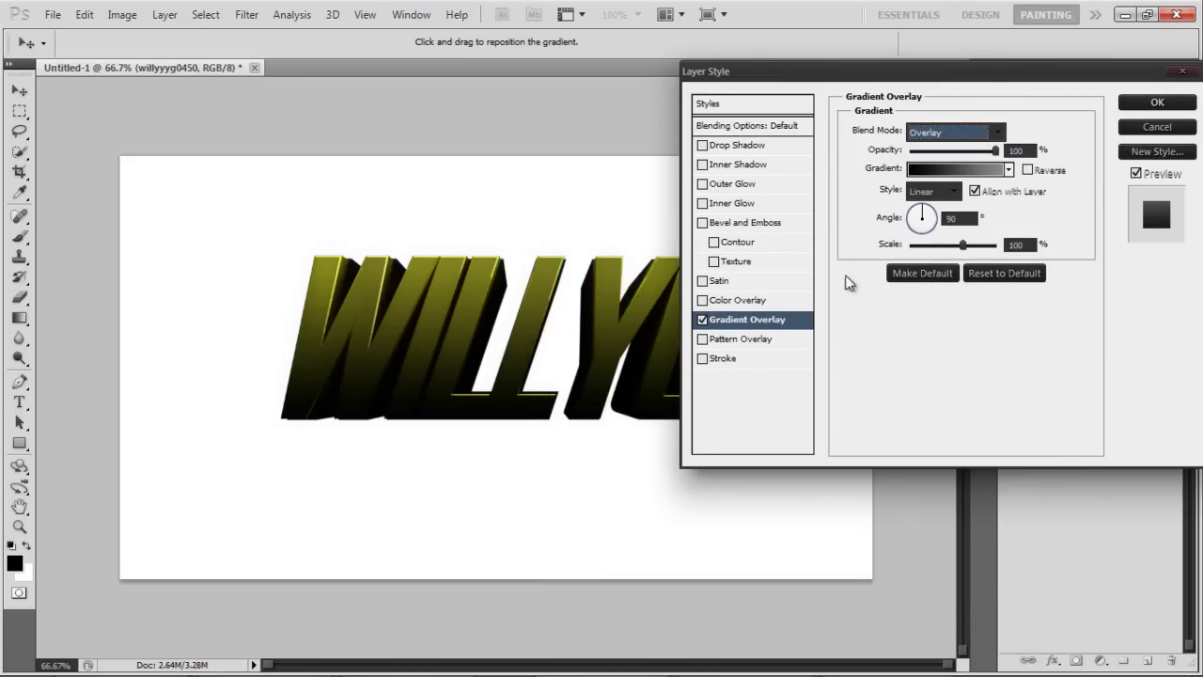
# - Change the gradient's left stop to a darker grey
pyautogui.click(982, 174)
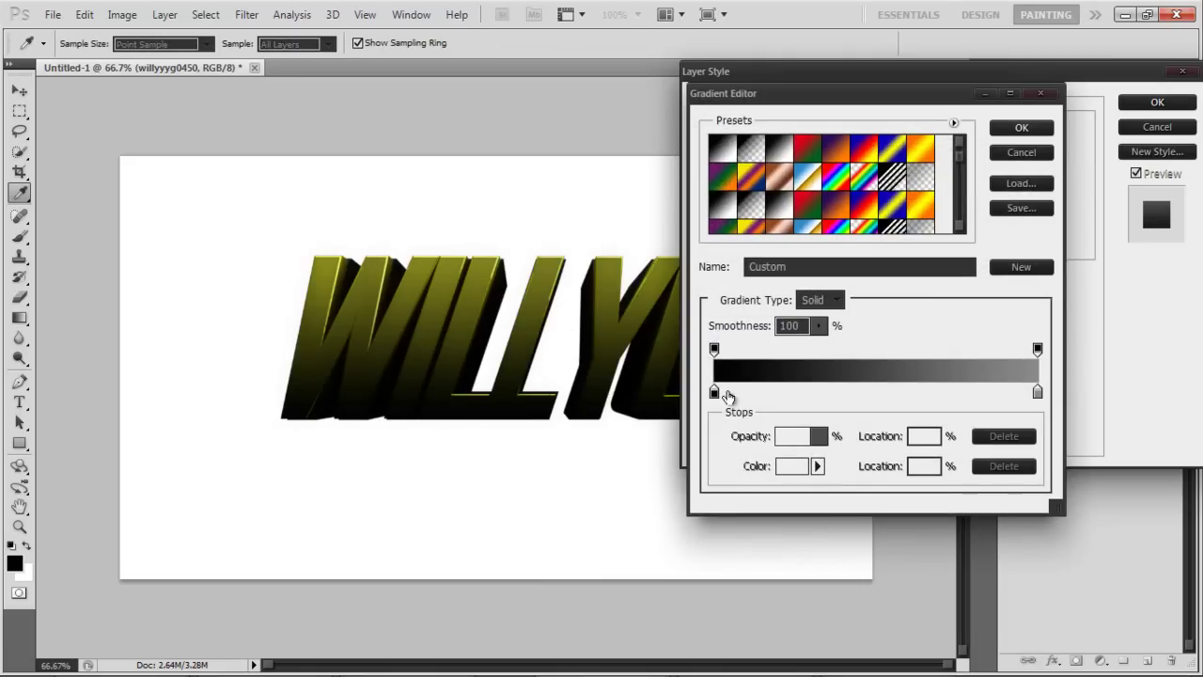
pyautogui.doubleClick(716, 393)
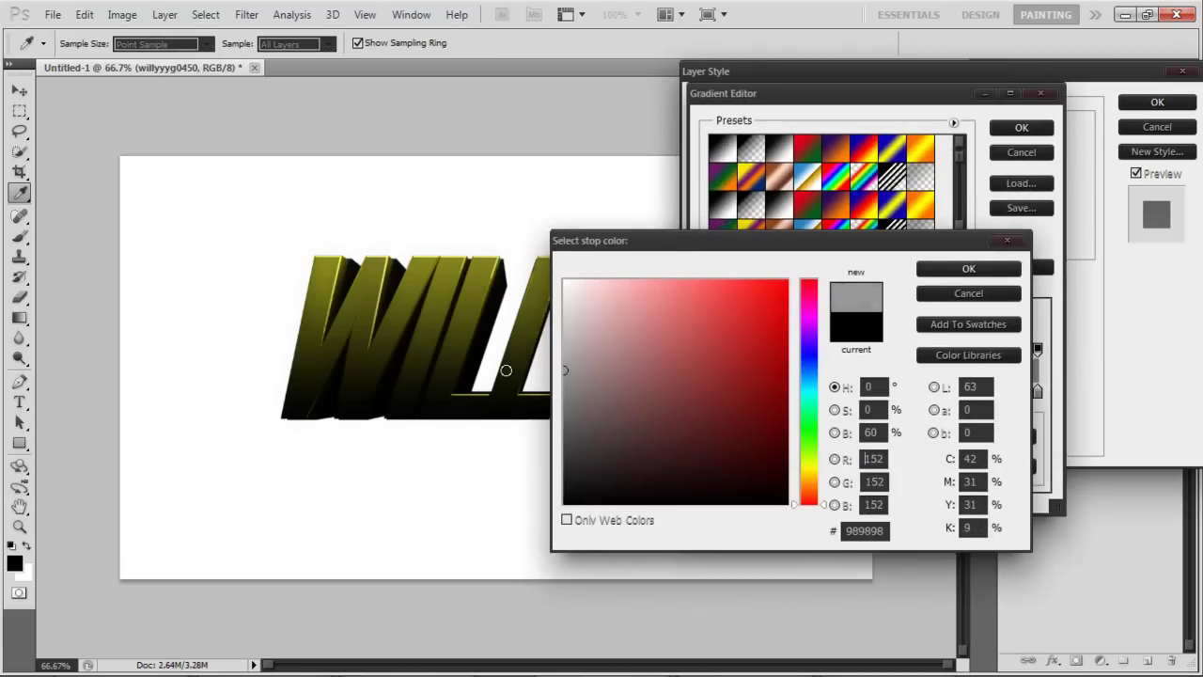
pyautogui.moveTo(505, 370); pyautogui.dragTo(487, 339)
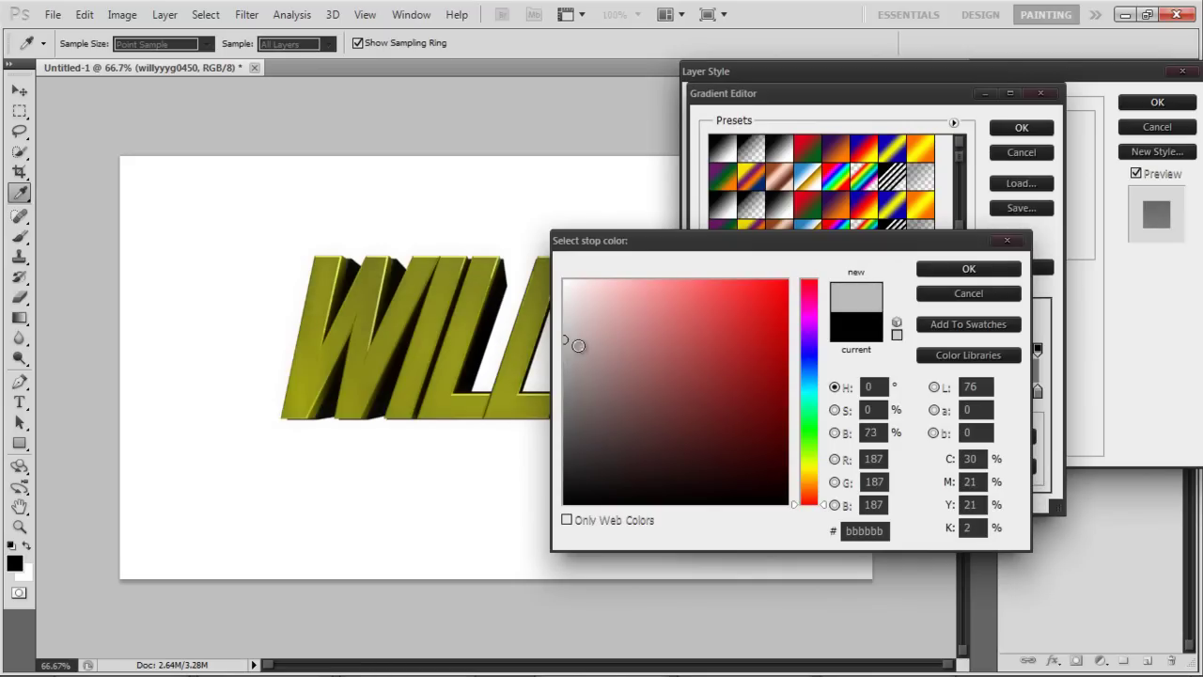
pyautogui.moveTo(550, 361); pyautogui.dragTo(538, 389)
pyautogui.click(968, 270)
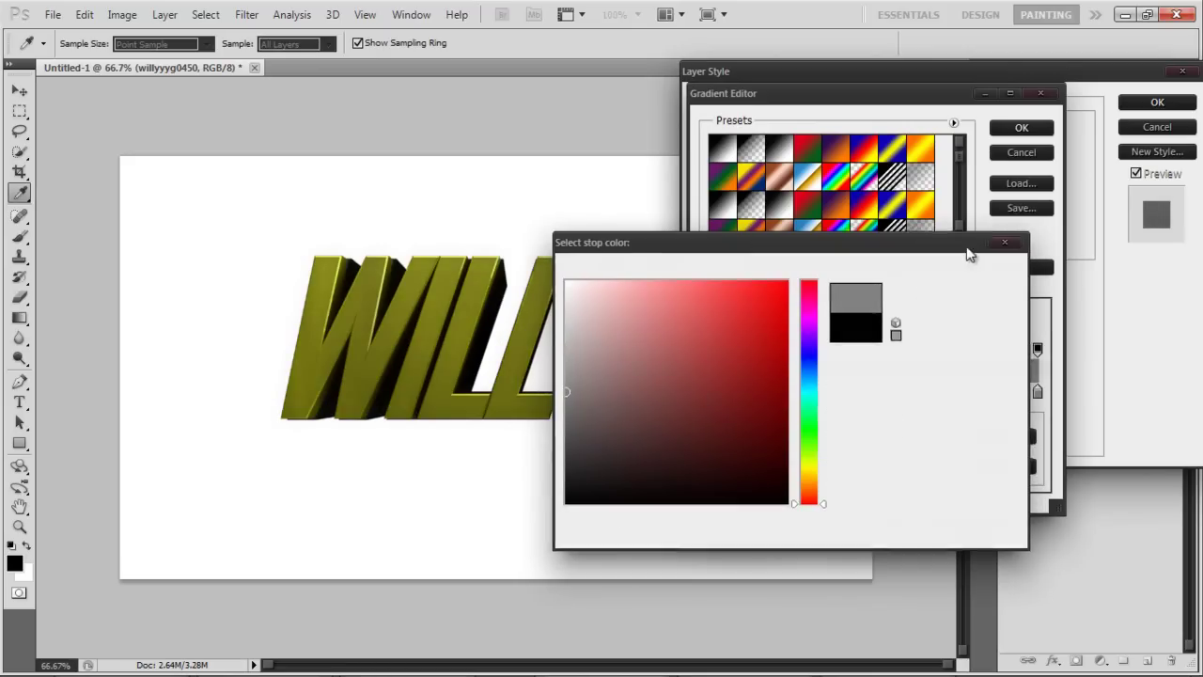
pyautogui.click(1021, 128)
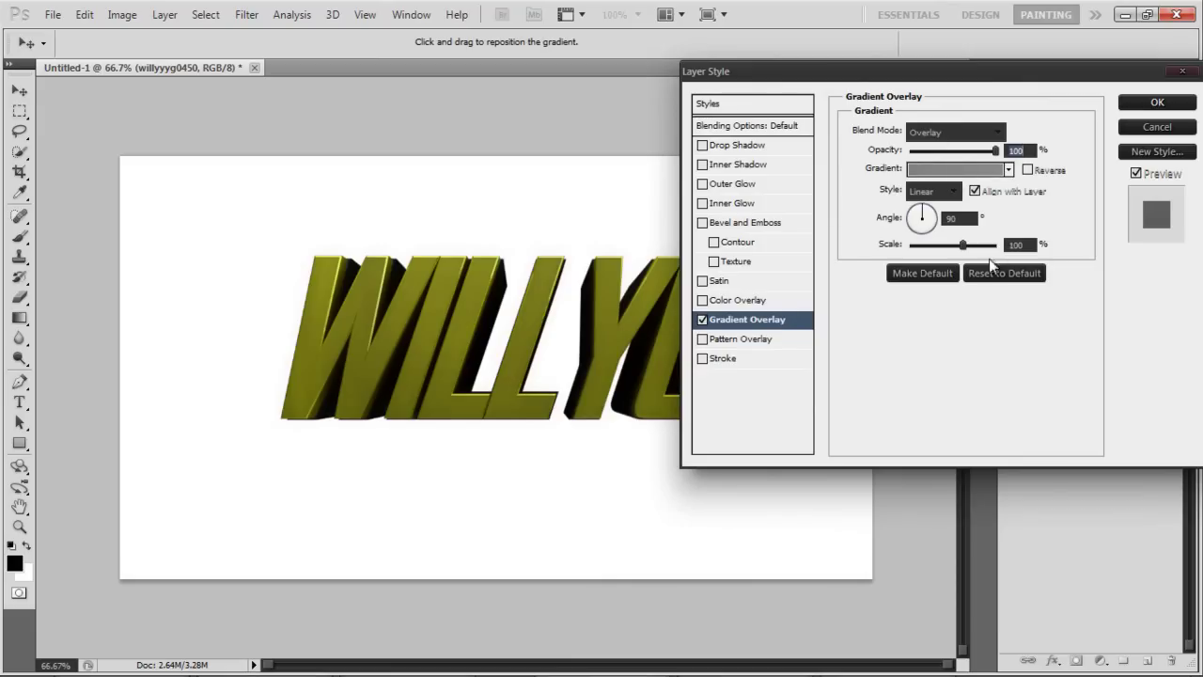
# - Add a Normal-blend drop shadow at 75% opacity, 0 px distance and 10 px size
pyautogui.click(727, 148)
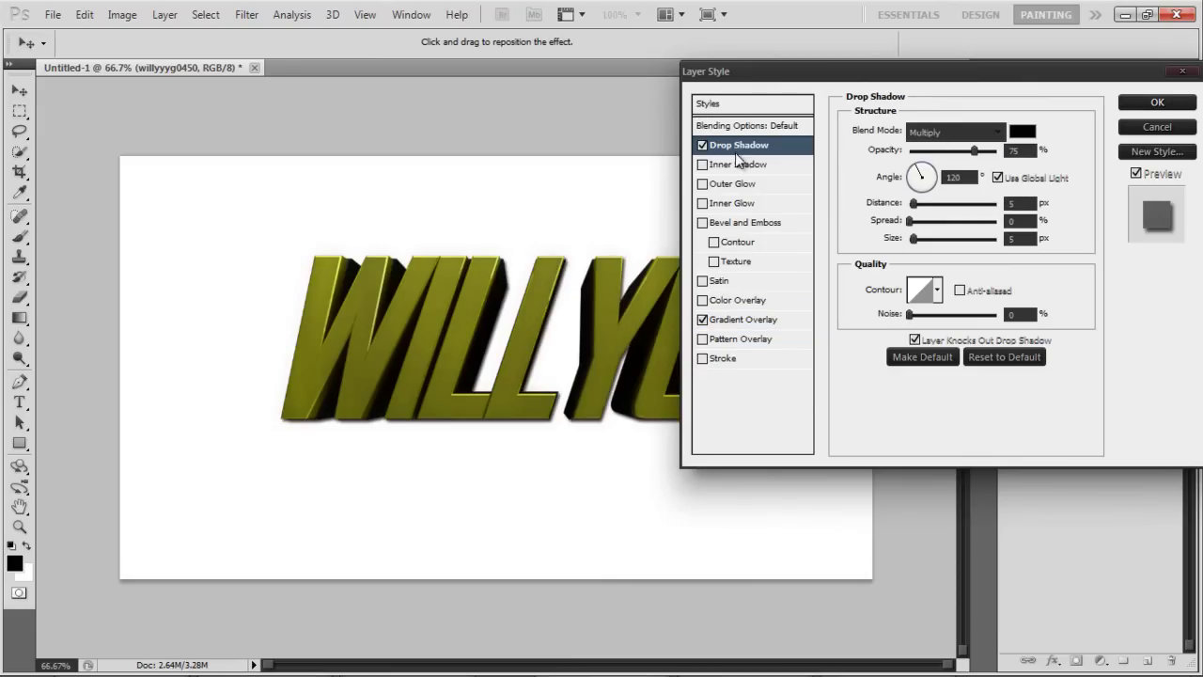
pyautogui.moveTo(916, 203); pyautogui.dragTo(907, 204)
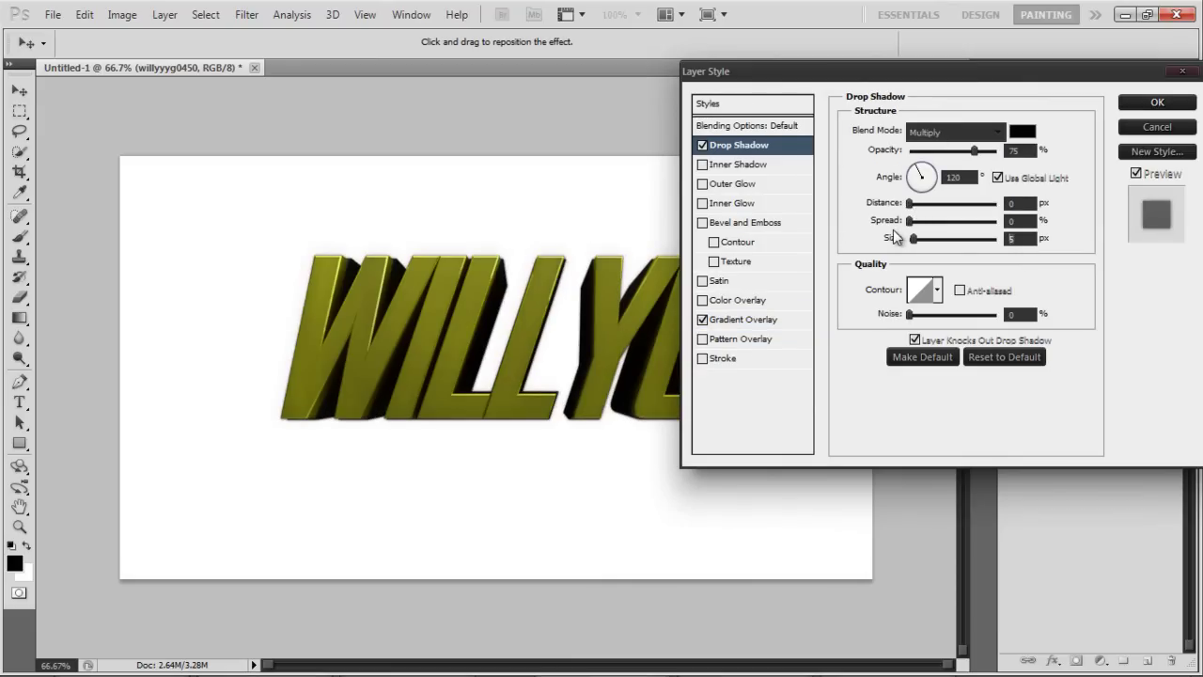
pyautogui.moveTo(894, 237); pyautogui.dragTo(899, 237)
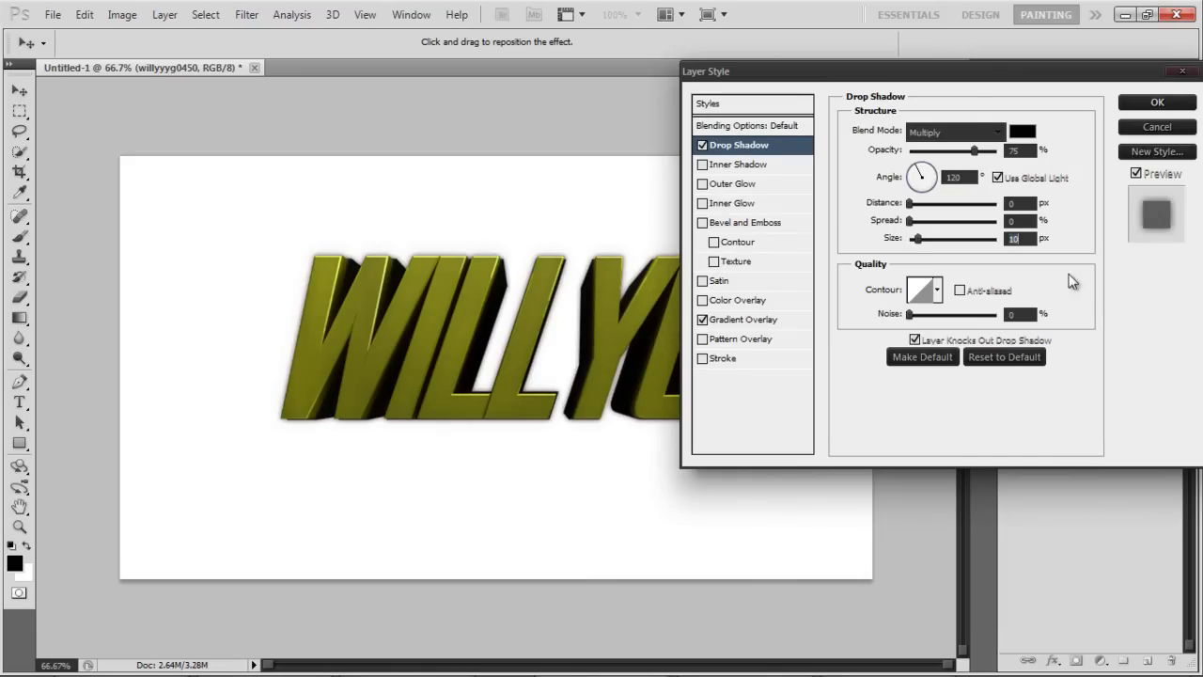
pyautogui.click(961, 133)
pyautogui.click(935, 150)
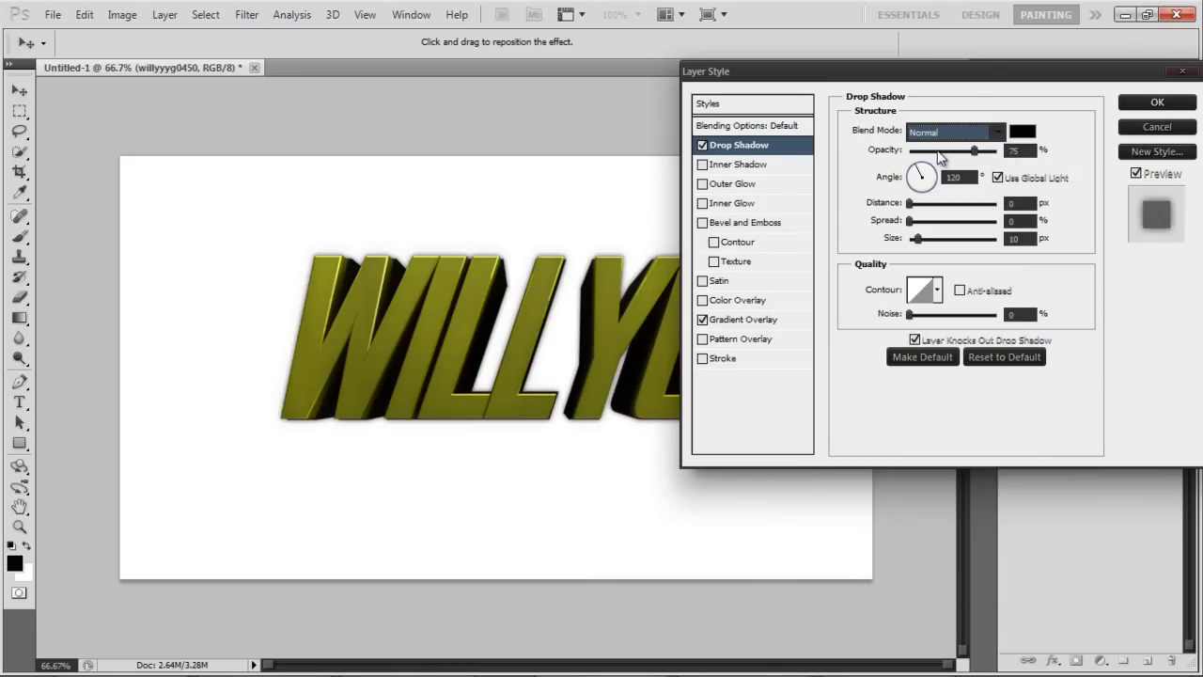
# - Add a black Outer Glow at 100% opacity in Overlay mode, toggling it to compare
pyautogui.click(740, 186)
pyautogui.click(887, 189)
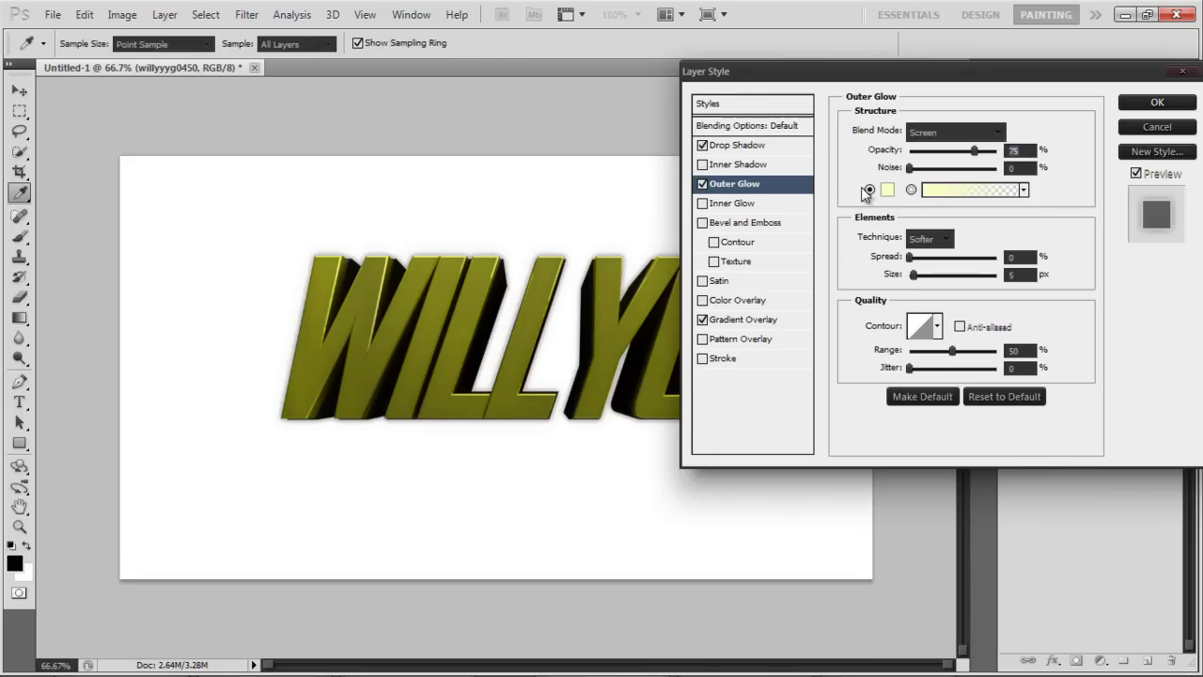
pyautogui.moveTo(682, 357); pyautogui.dragTo(446, 551)
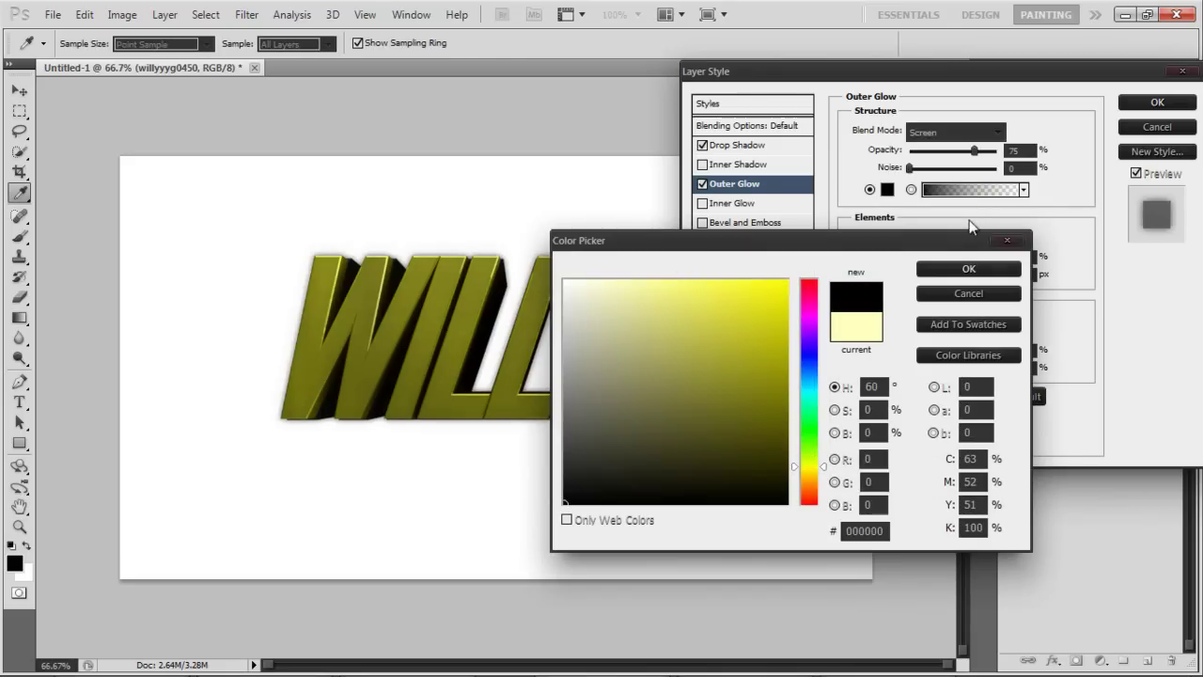
pyautogui.click(970, 274)
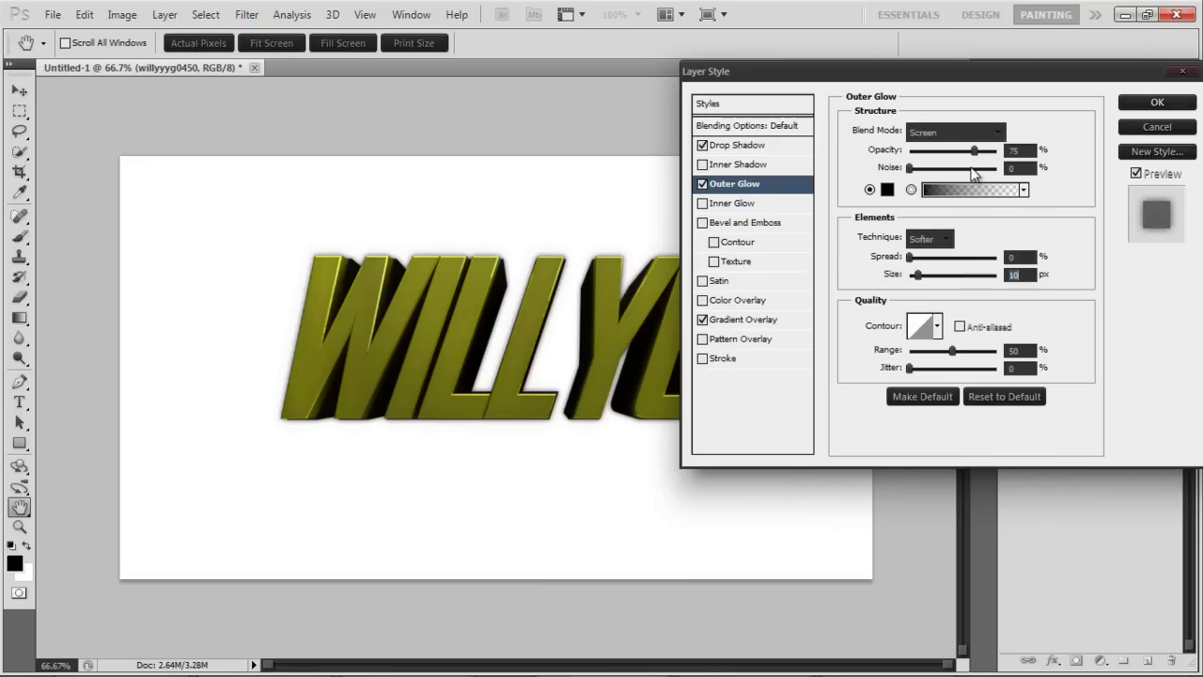
pyautogui.moveTo(974, 152); pyautogui.dragTo(998, 154)
pyautogui.click(947, 134)
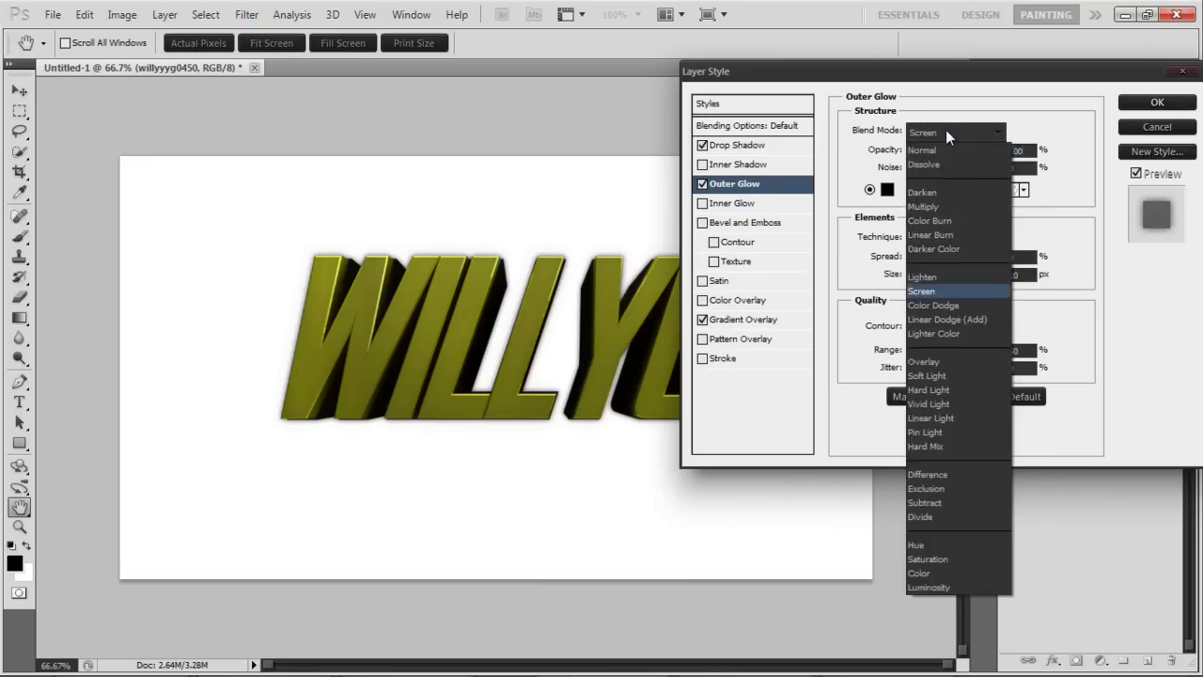
pyautogui.click(935, 361)
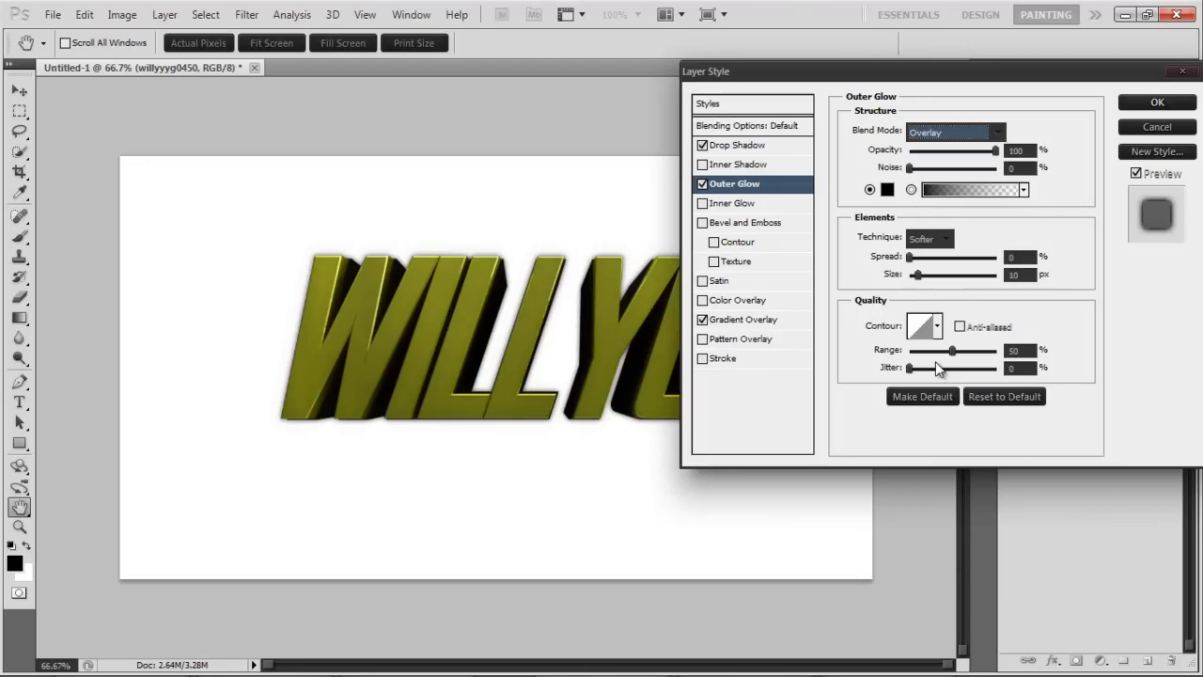
pyautogui.click(702, 184)
pyautogui.click(702, 184)
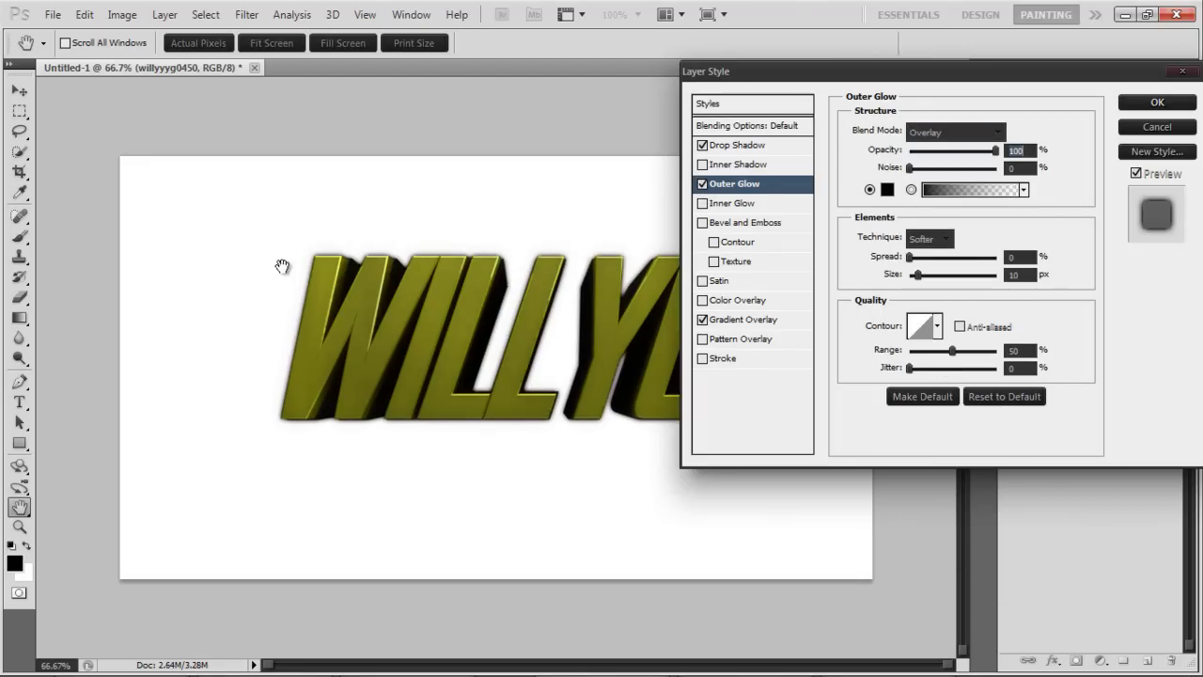
# - Give the Inner Glow a white colour, 100% opacity and 10 px size
pyautogui.click(723, 213)
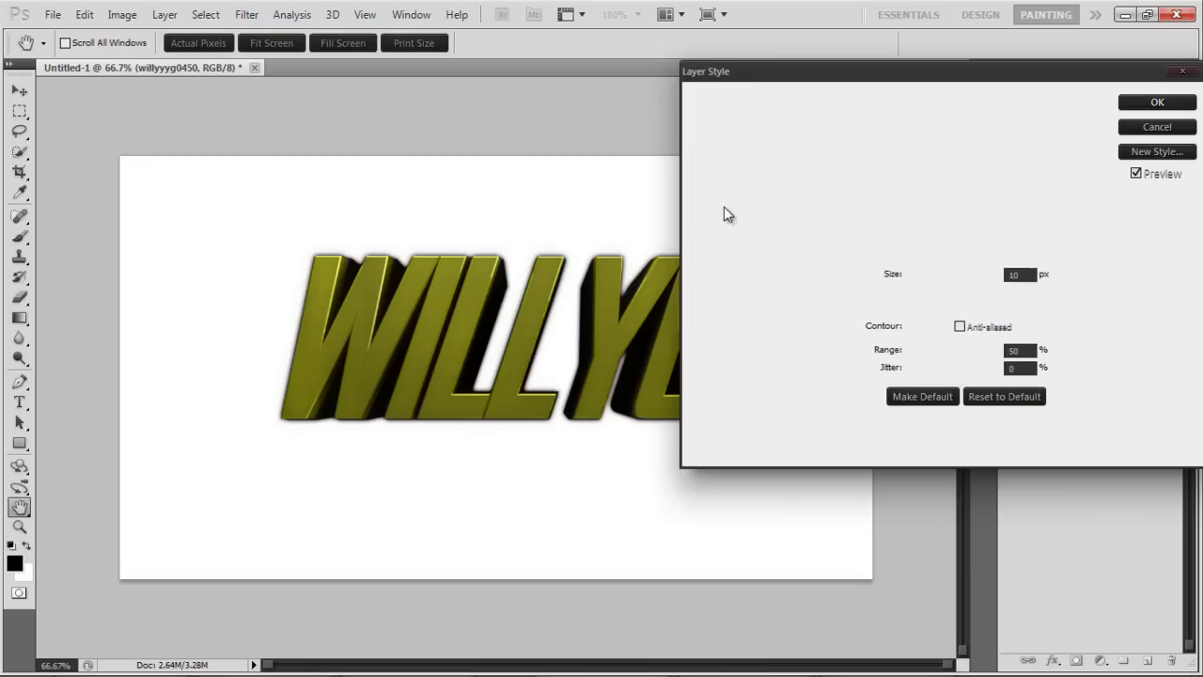
pyautogui.click(886, 189)
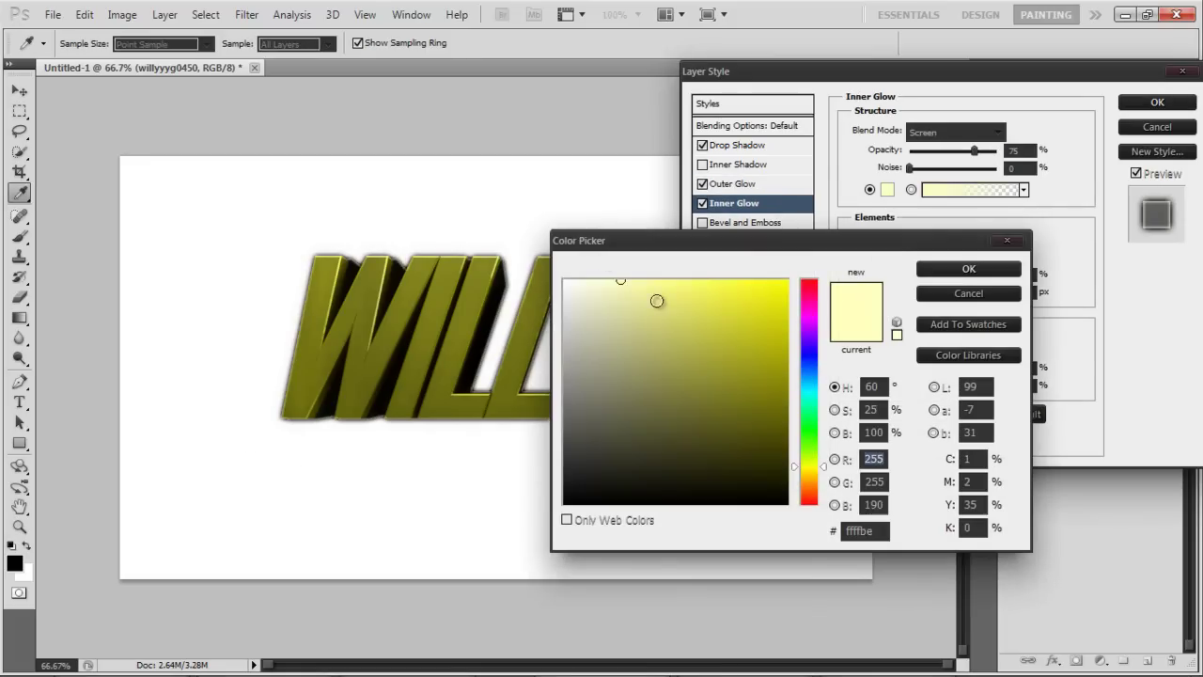
pyautogui.click(376, 209)
pyautogui.click(969, 269)
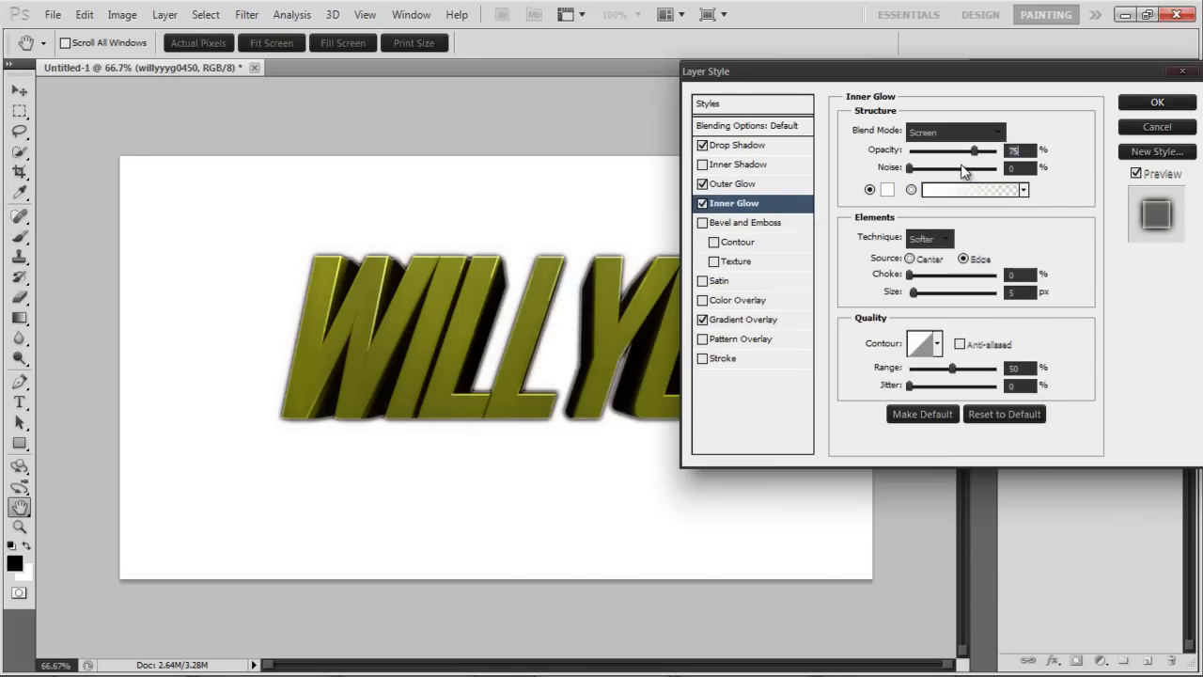
pyautogui.moveTo(976, 151); pyautogui.dragTo(1088, 154)
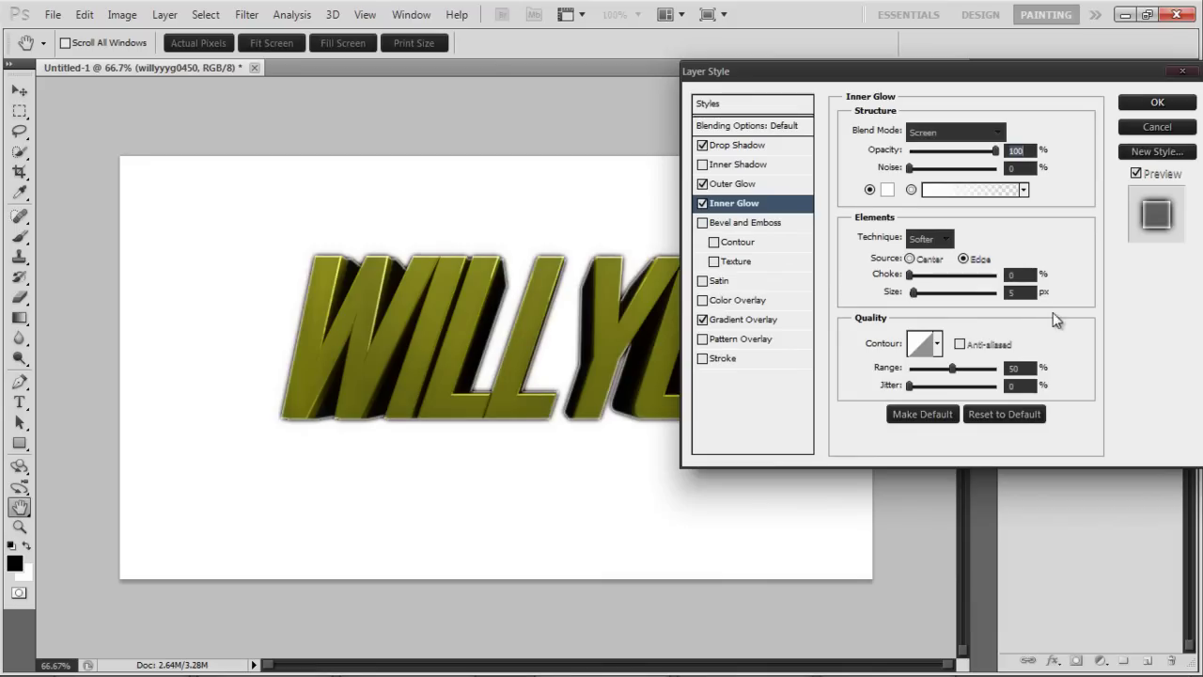
pyautogui.click(1021, 292)
pyautogui.write('10')
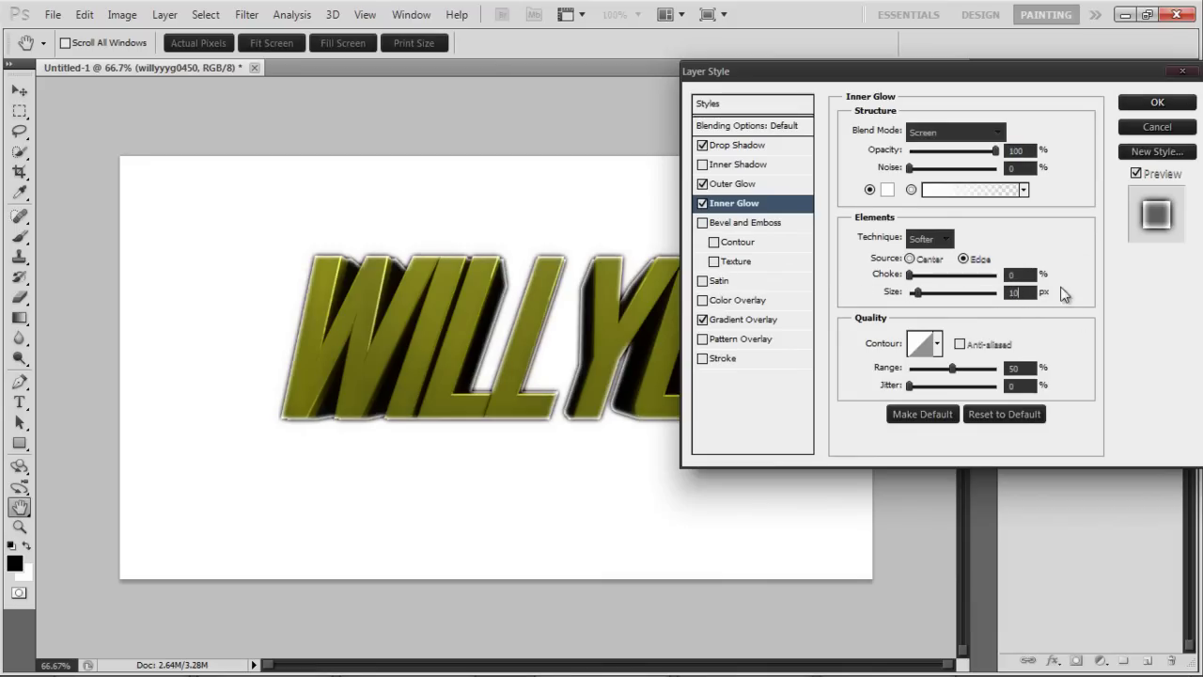
# - Set the Inner Glow blend to Overlay and switch on Color Overlay
pyautogui.click(974, 133)
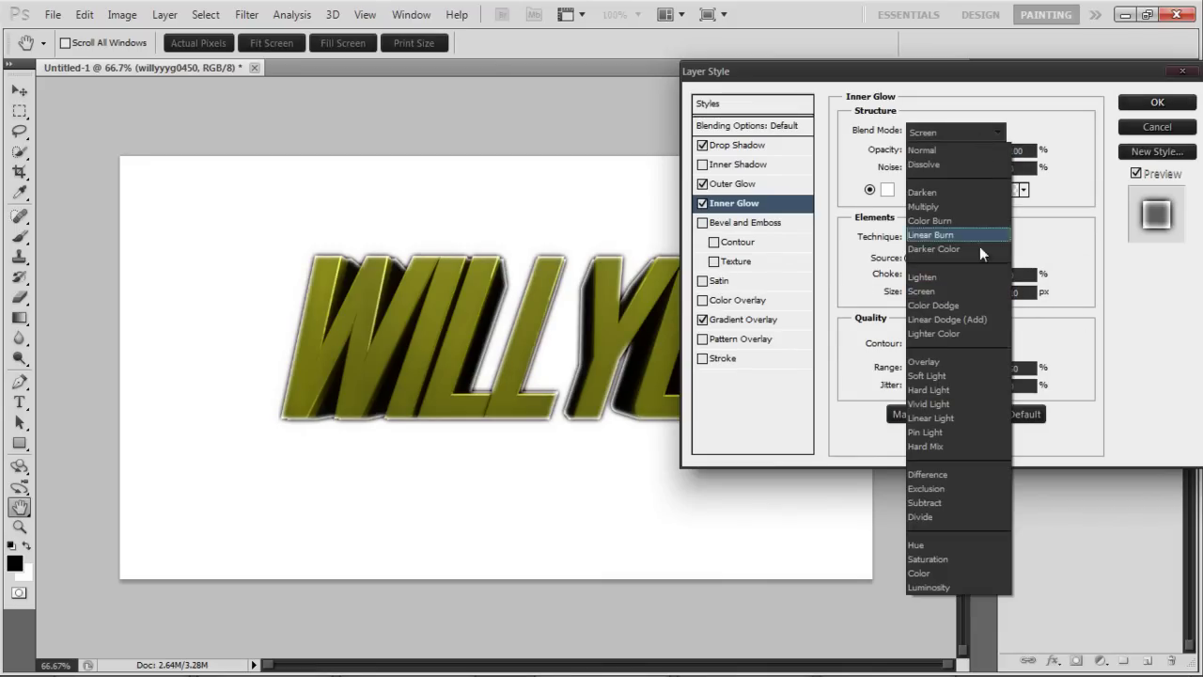
pyautogui.click(926, 371)
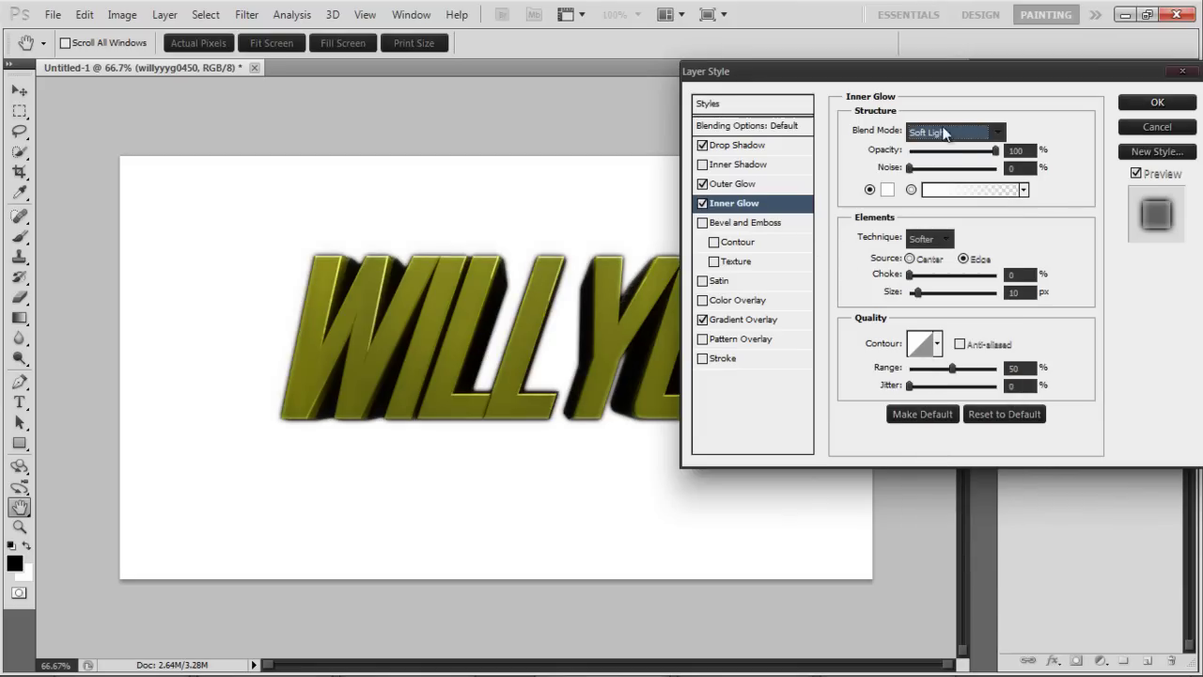
pyautogui.scroll(1, 928, 139)
pyautogui.scroll(-1, 928, 139)
pyautogui.scroll(1, 928, 139)
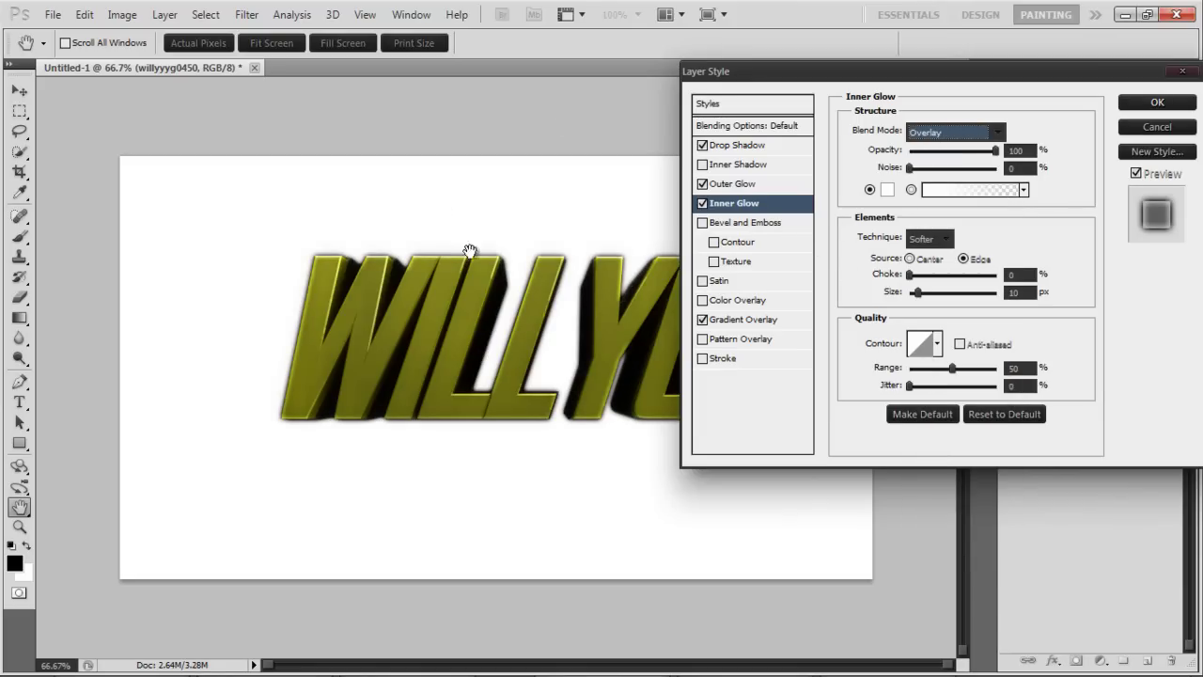
pyautogui.press('Down')
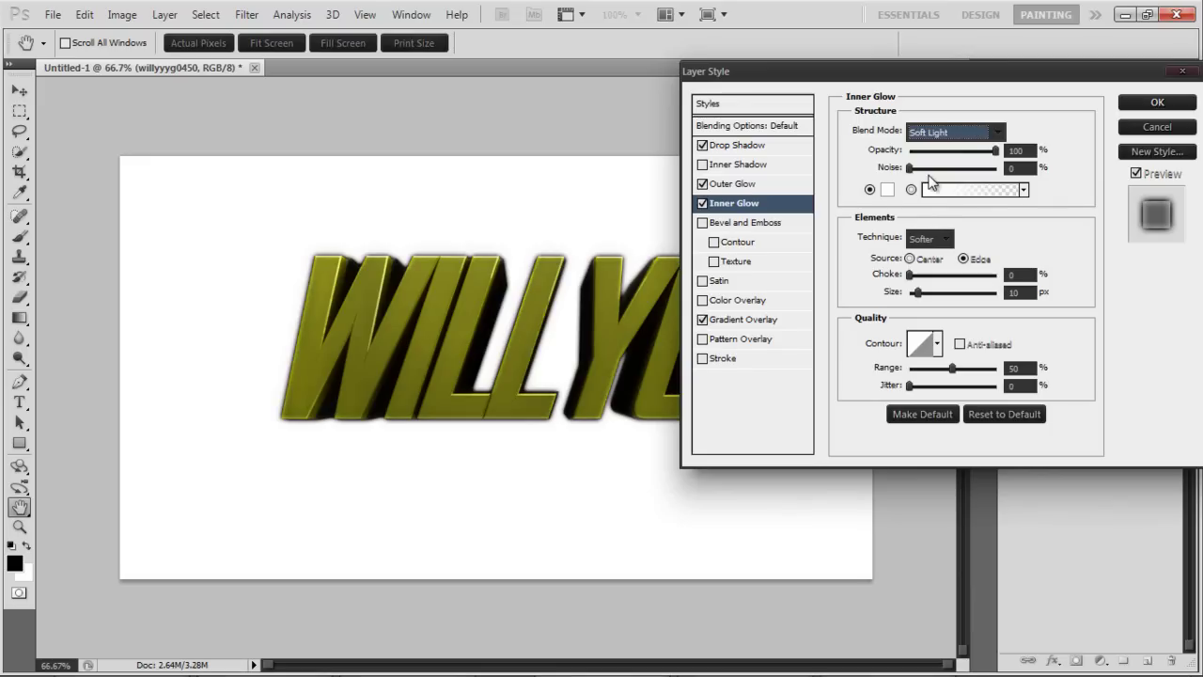
pyautogui.press('Up')
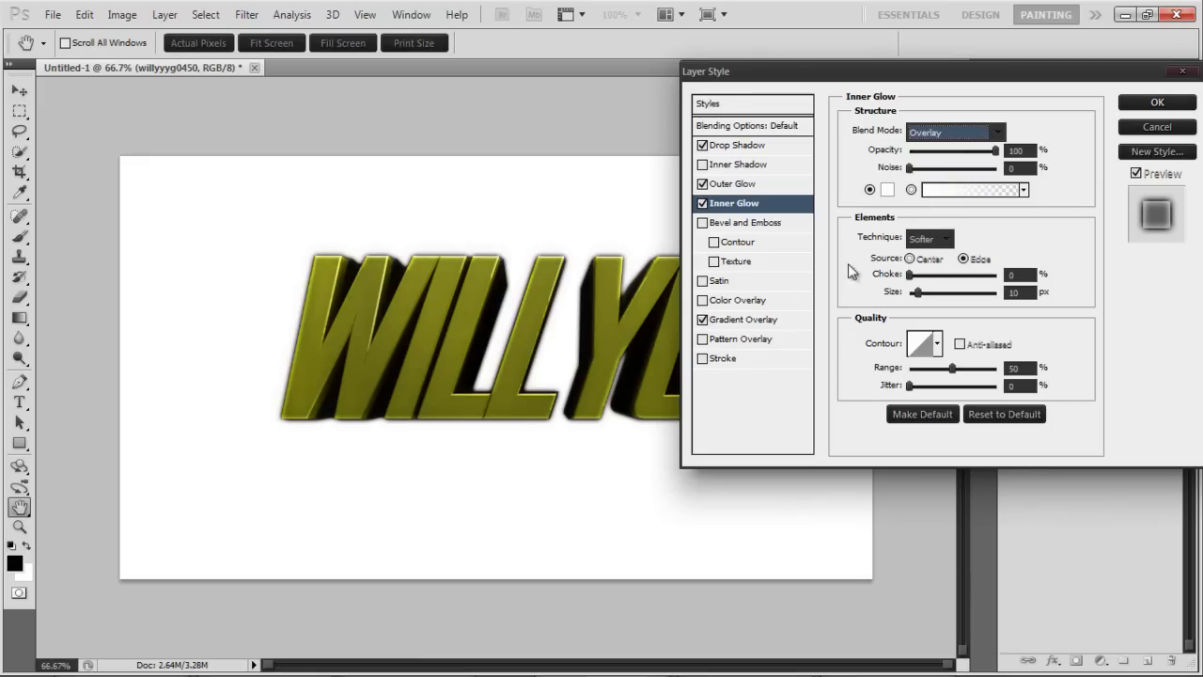
pyautogui.click(749, 305)
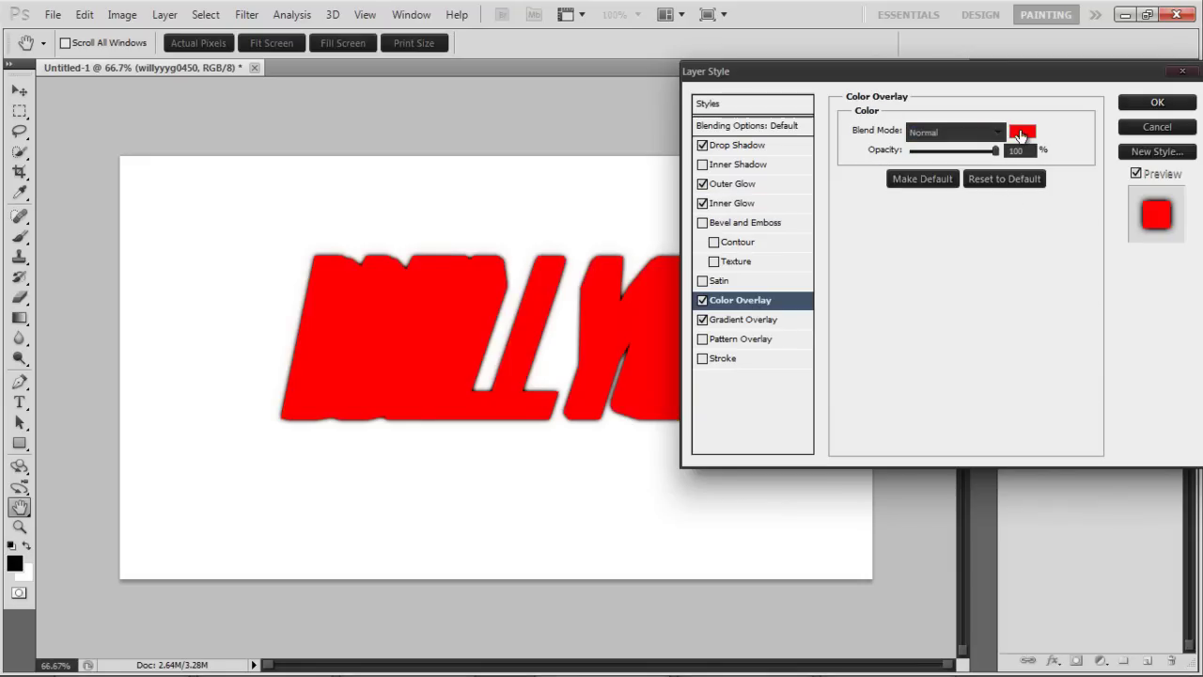
# - Make the Color Overlay a cyan blue with Hue blending
pyautogui.click(1020, 132)
pyautogui.moveTo(807, 382)
pyautogui.mouseDown()
pyautogui.moveTo(811, 400)
pyautogui.moveTo(809, 376)
pyautogui.mouseUp()
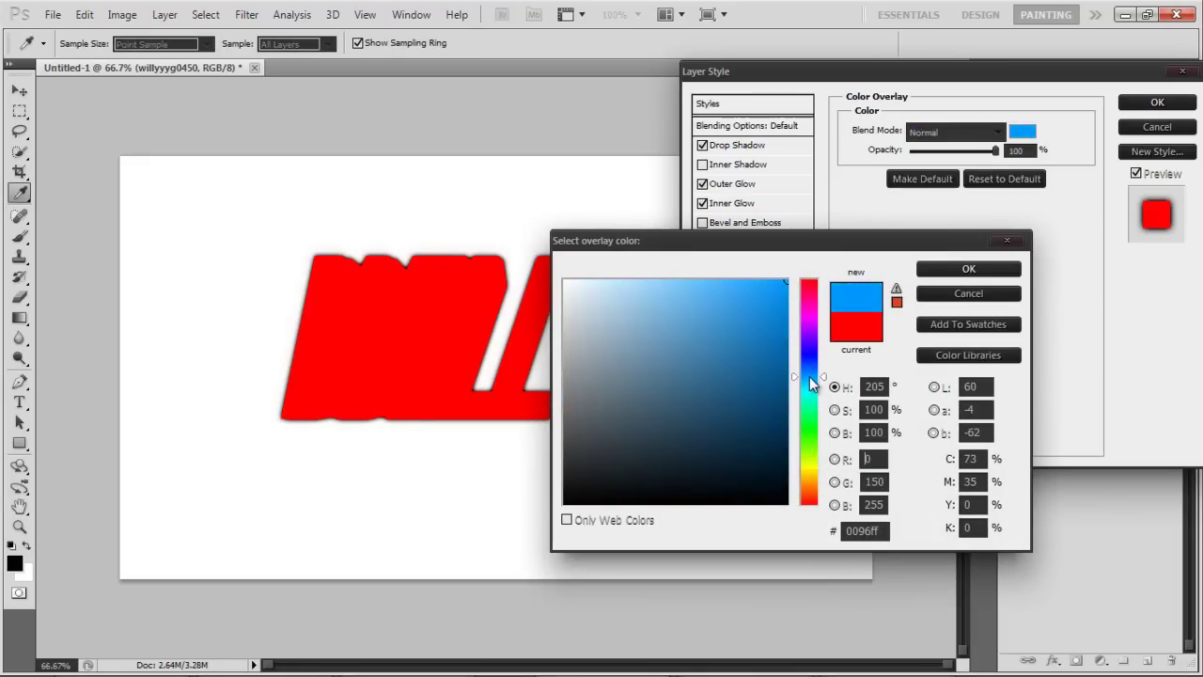
pyautogui.click(968, 270)
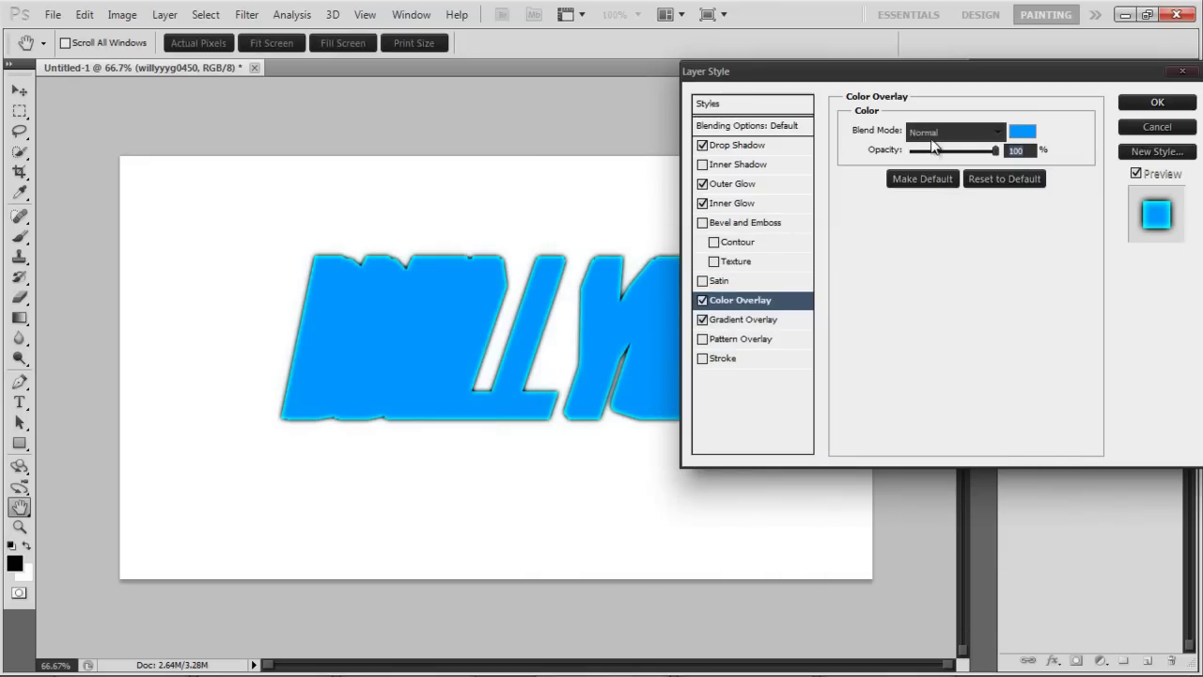
pyautogui.click(930, 132)
pyautogui.click(924, 543)
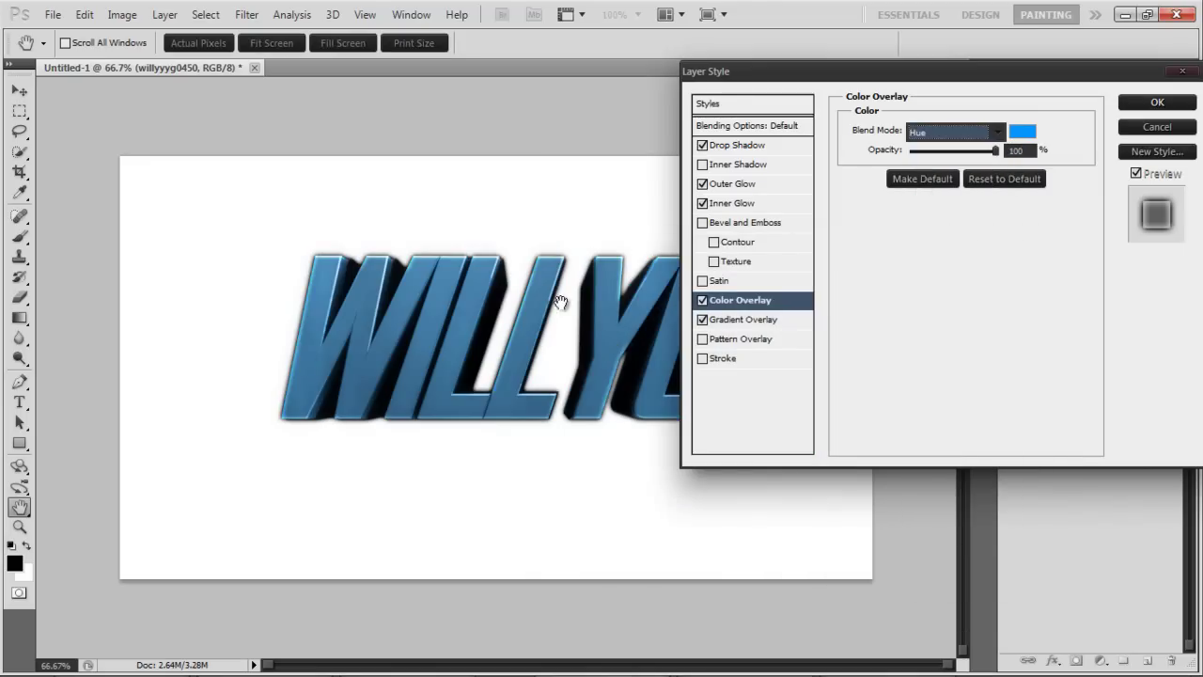
# - Deepen the overlay colour to blue 0018ff and apply the layer style
pyautogui.click(1022, 132)
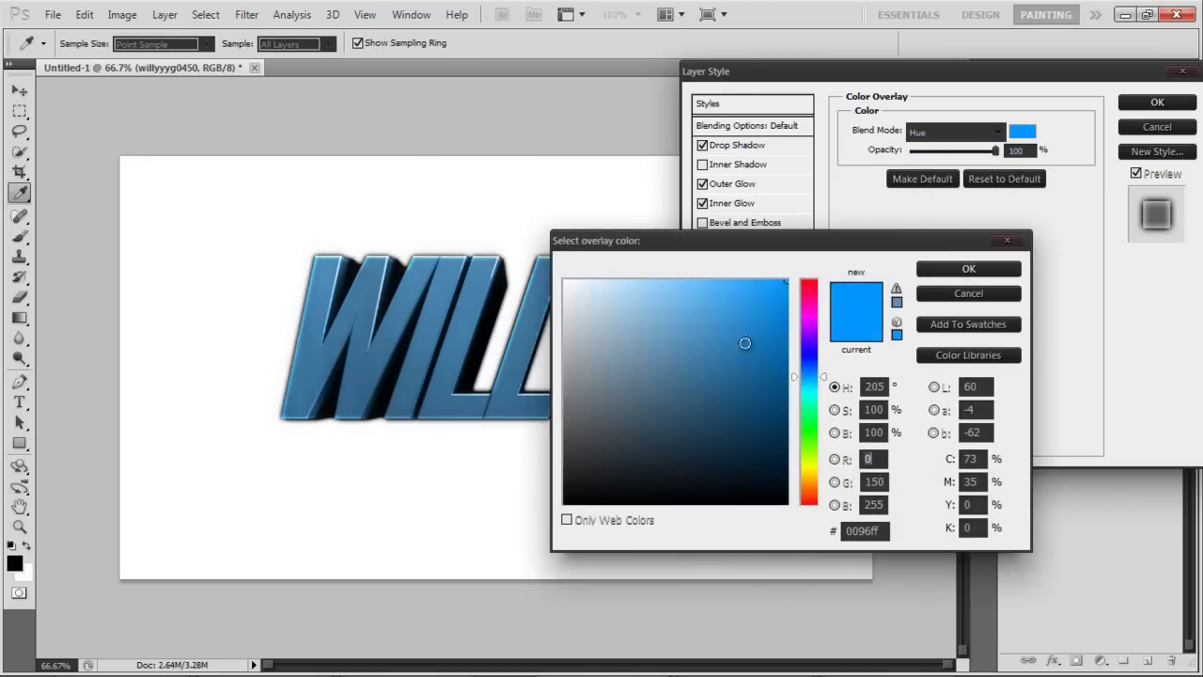
pyautogui.moveTo(812, 381); pyautogui.dragTo(806, 358)
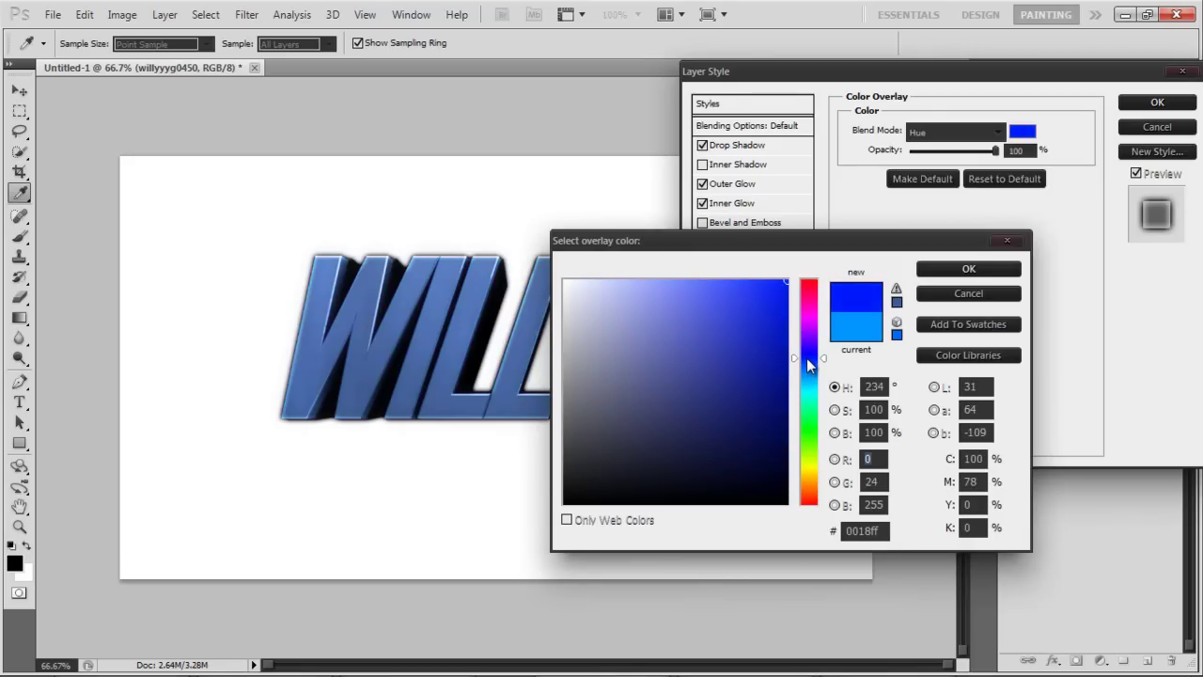
pyautogui.click(963, 272)
pyautogui.click(1151, 102)
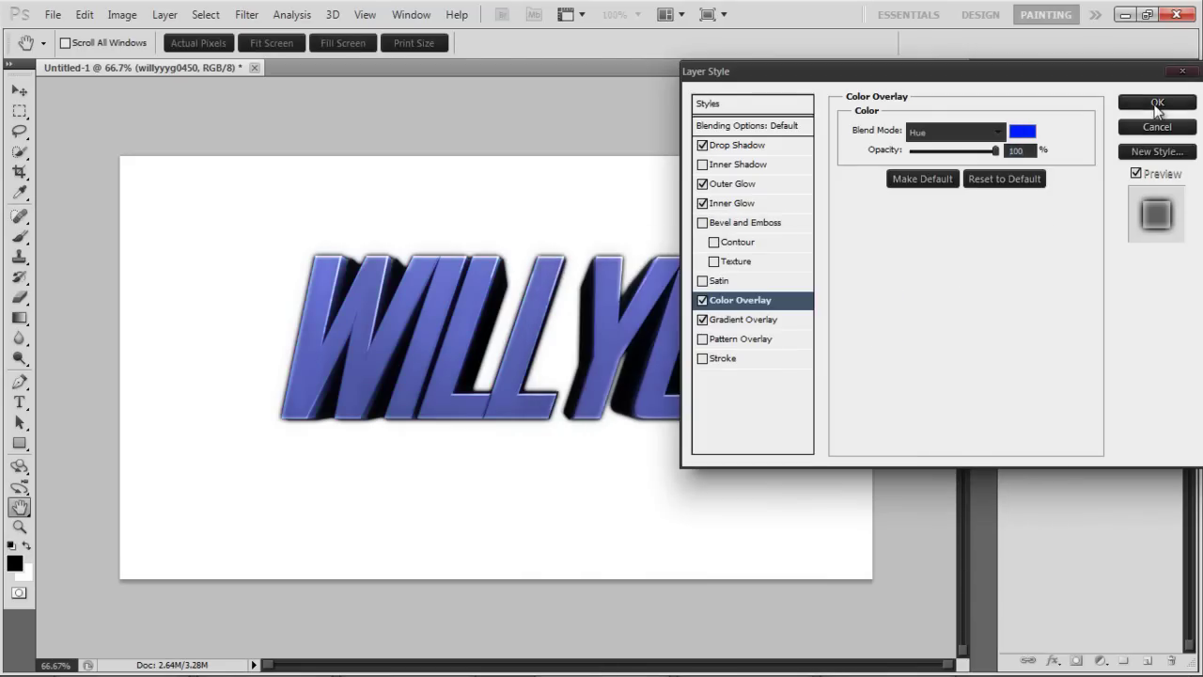
pyautogui.click(1176, 267)
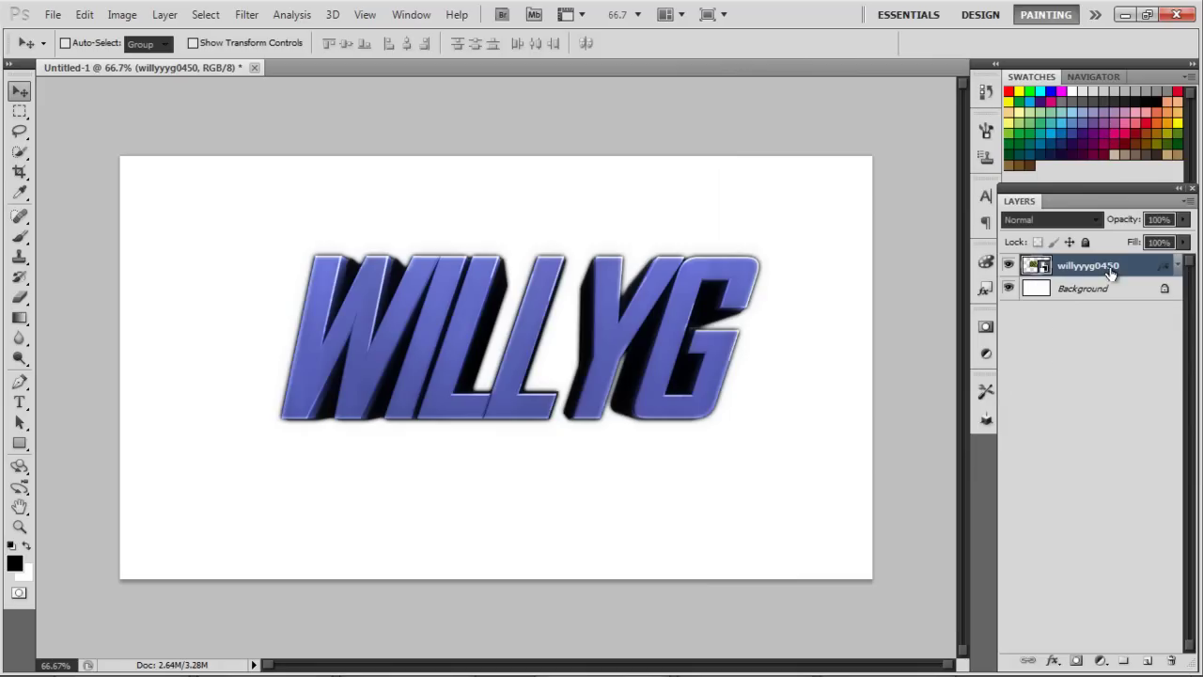
# - Rasterize the willyyyg0450 layer, duplicate it with Ctrl+J and select the copy
pyautogui.rightClick(1113, 270)
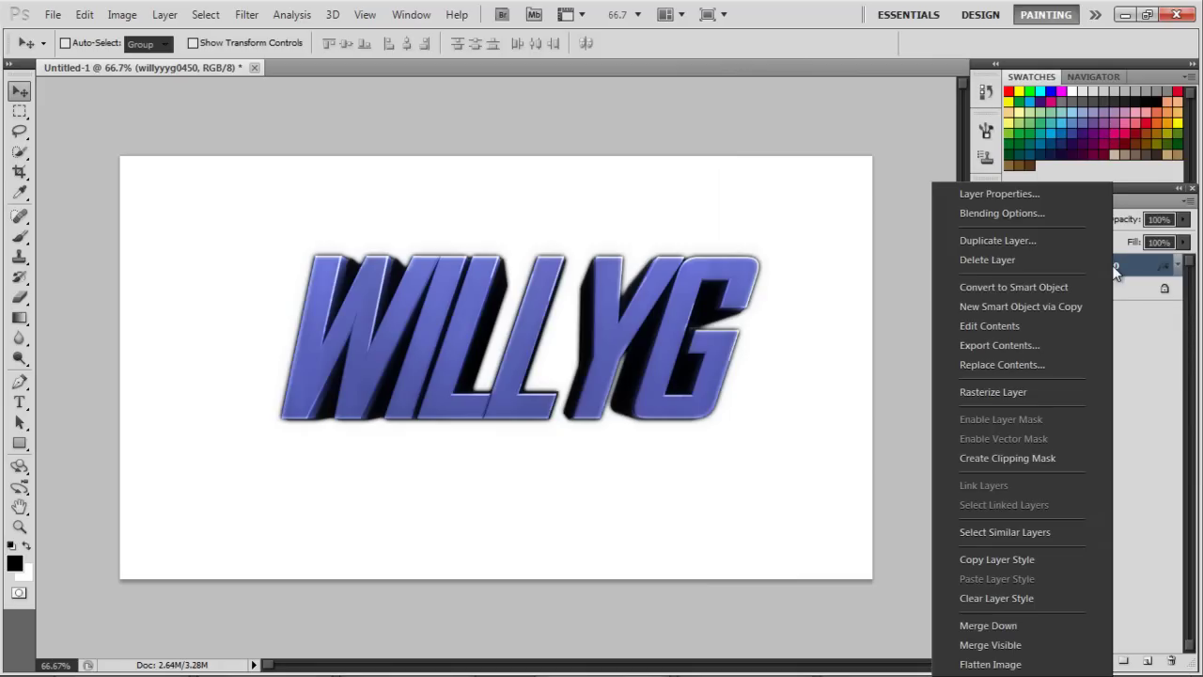
pyautogui.click(1016, 394)
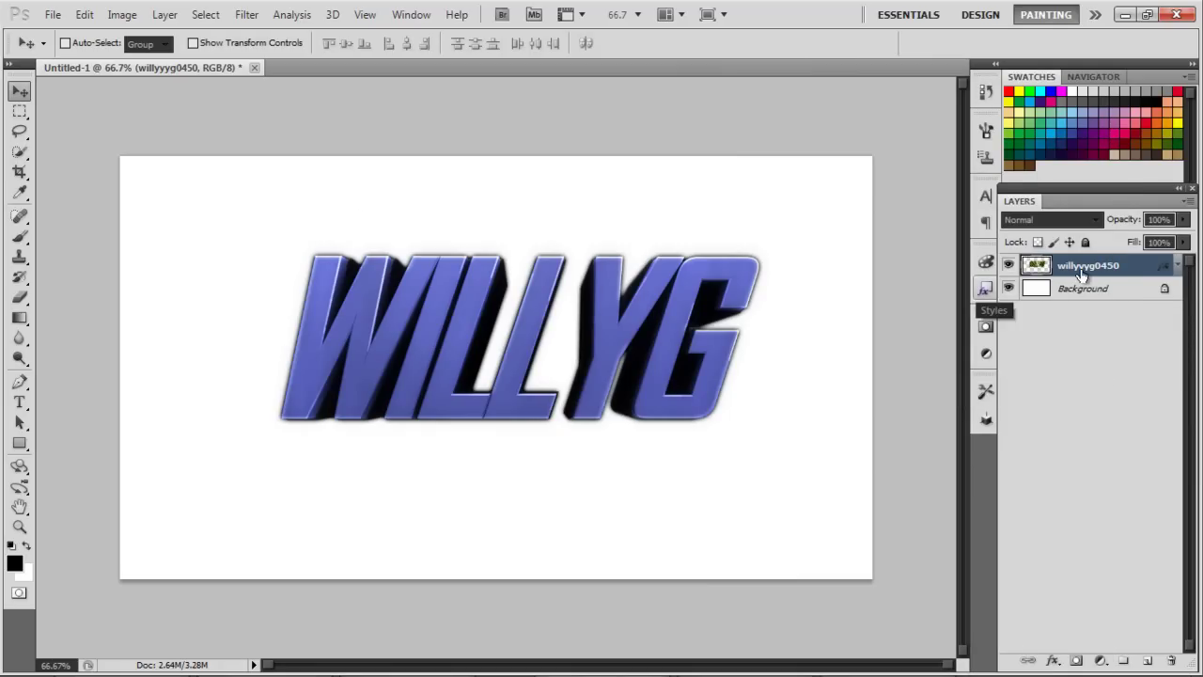
pyautogui.hotkey('ctrl', 'j')
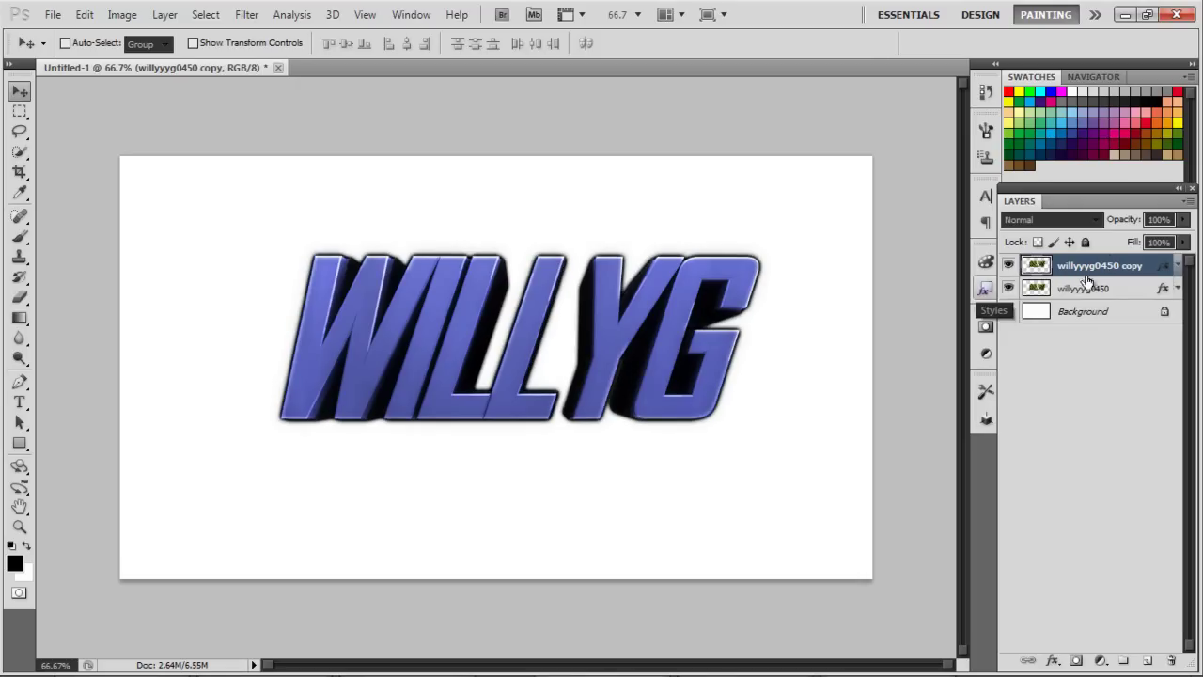
pyautogui.rightClick(1095, 290)
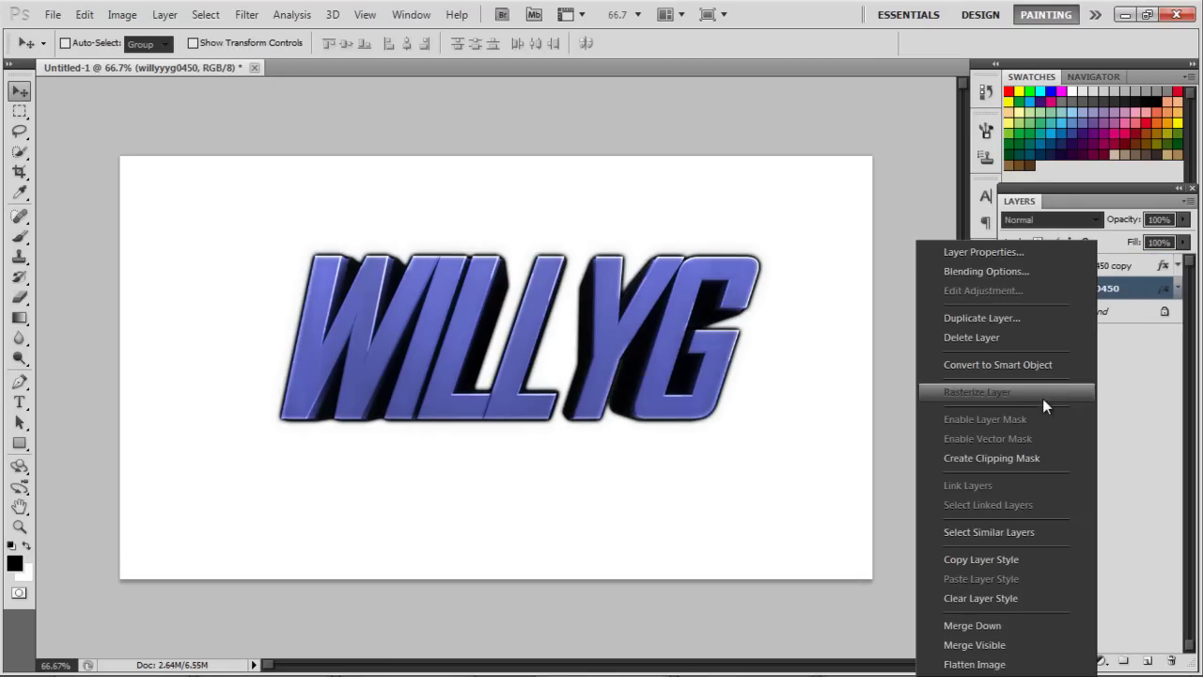
pyautogui.click(1130, 297)
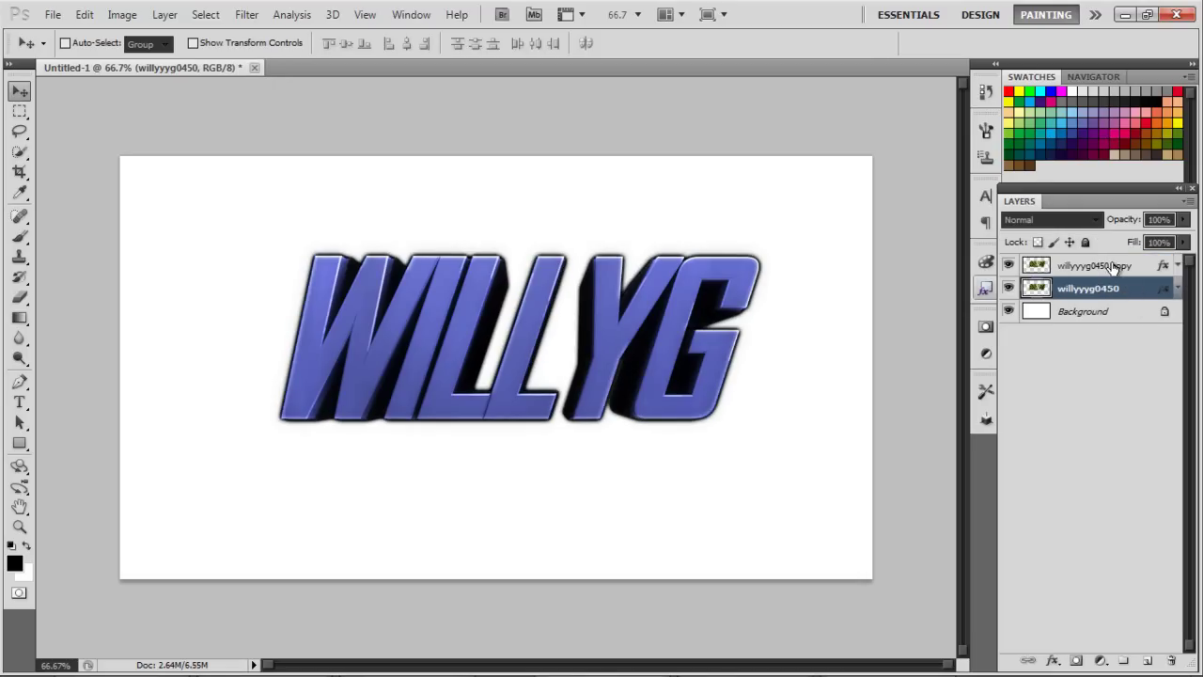
pyautogui.click(1105, 268)
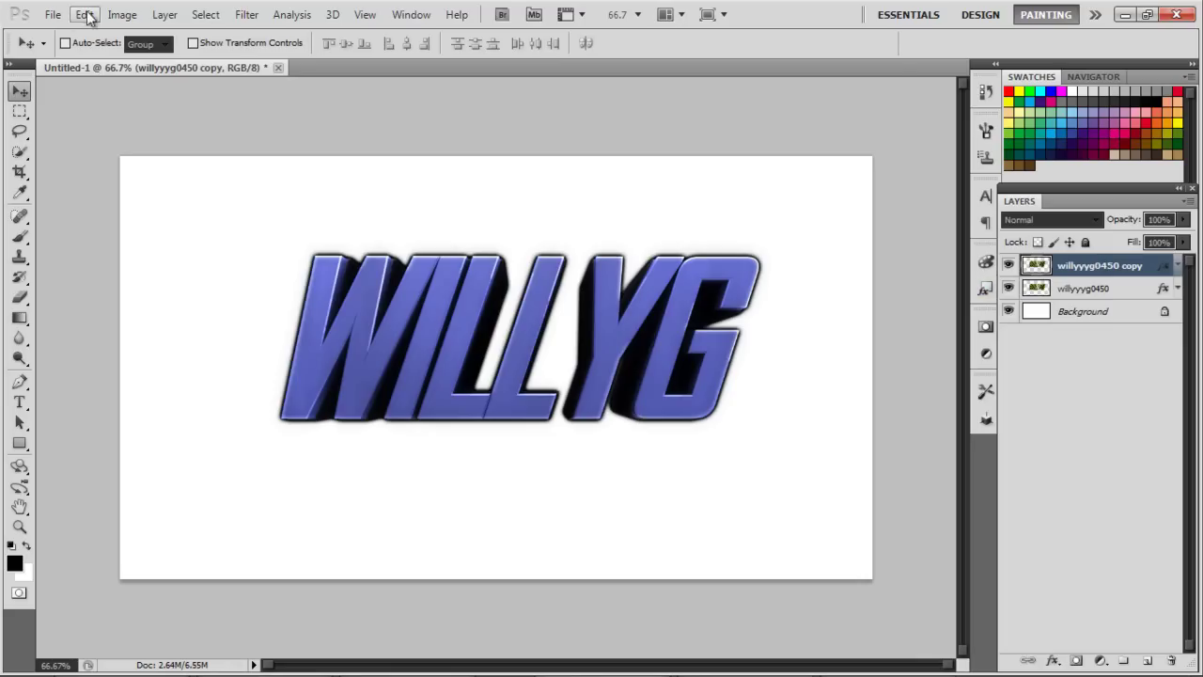
# - Set a Motion Blur on the copy layer at 0° angle and 30 pixels distance
pyautogui.click(246, 15)
pyautogui.moveTo(271, 163)
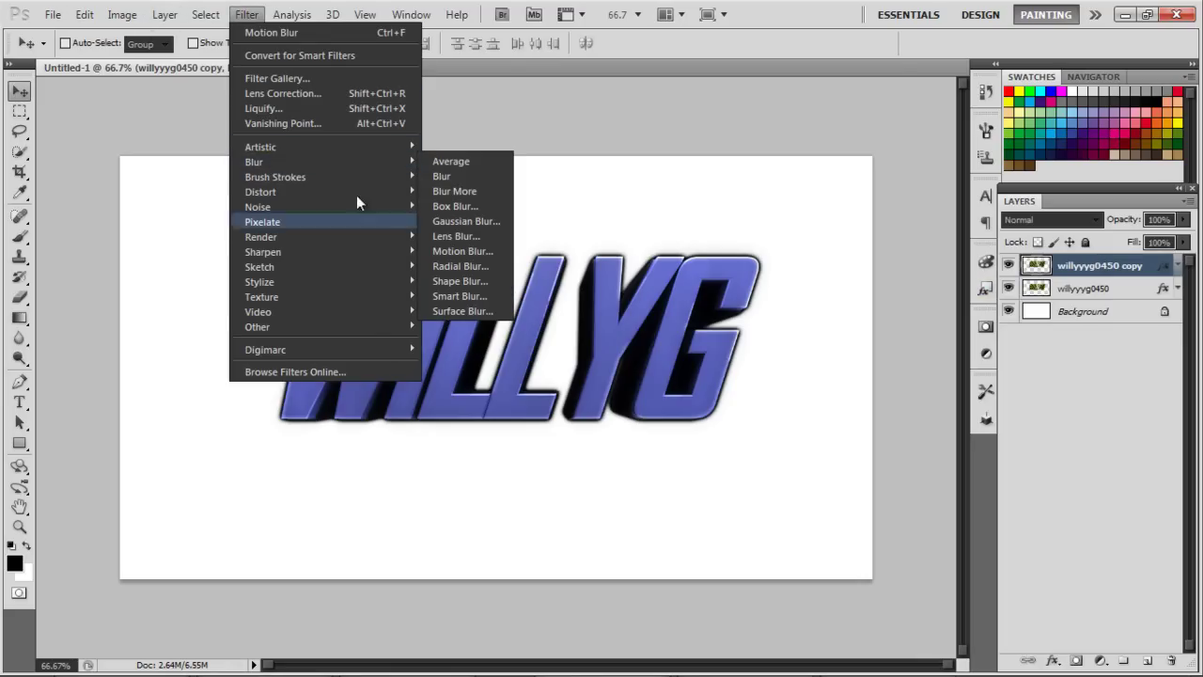
pyautogui.click(477, 250)
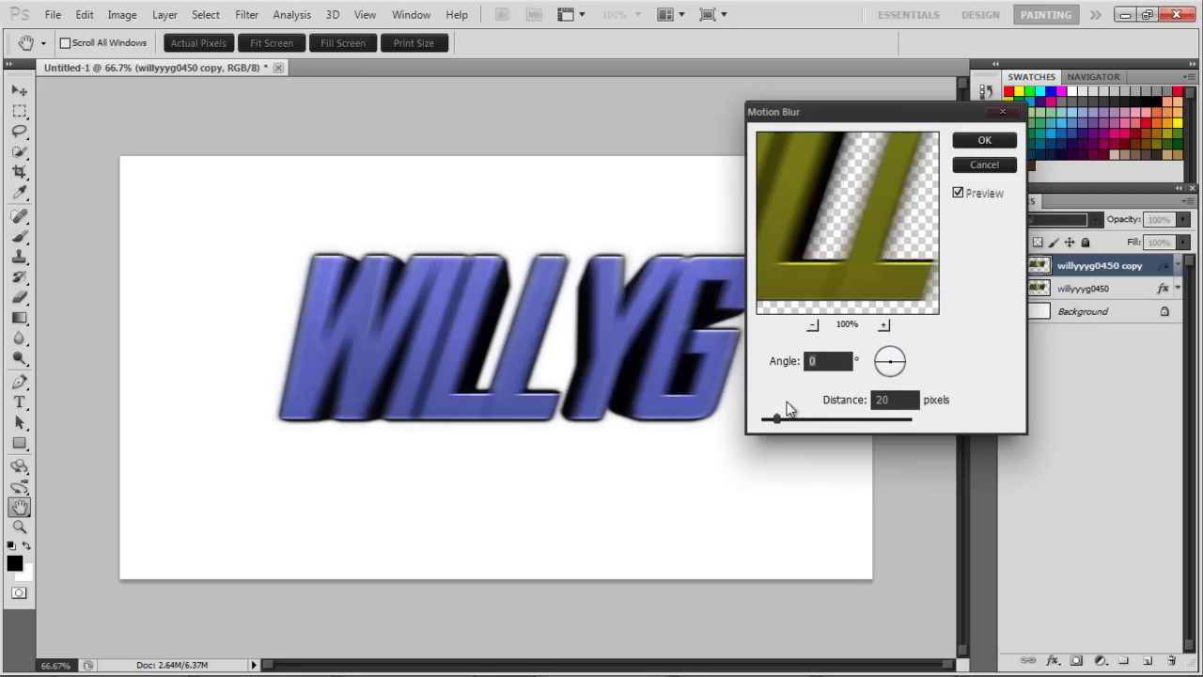
pyautogui.moveTo(776, 420); pyautogui.dragTo(786, 422)
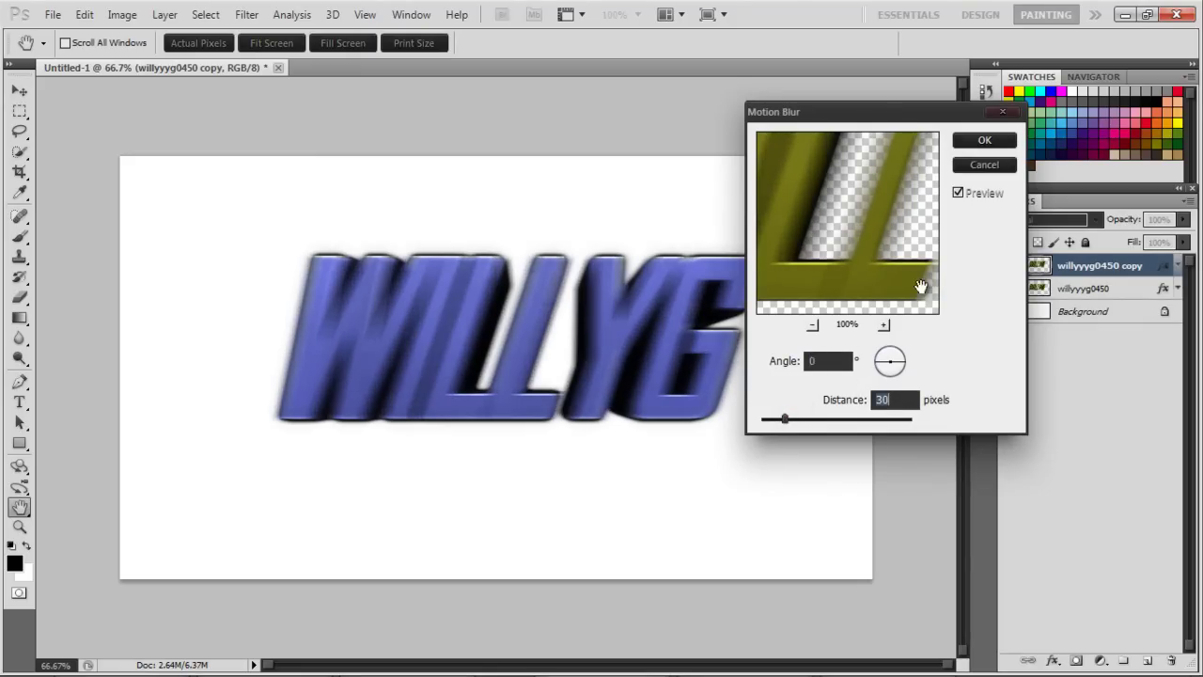
pyautogui.click(976, 142)
pyautogui.click(1027, 222)
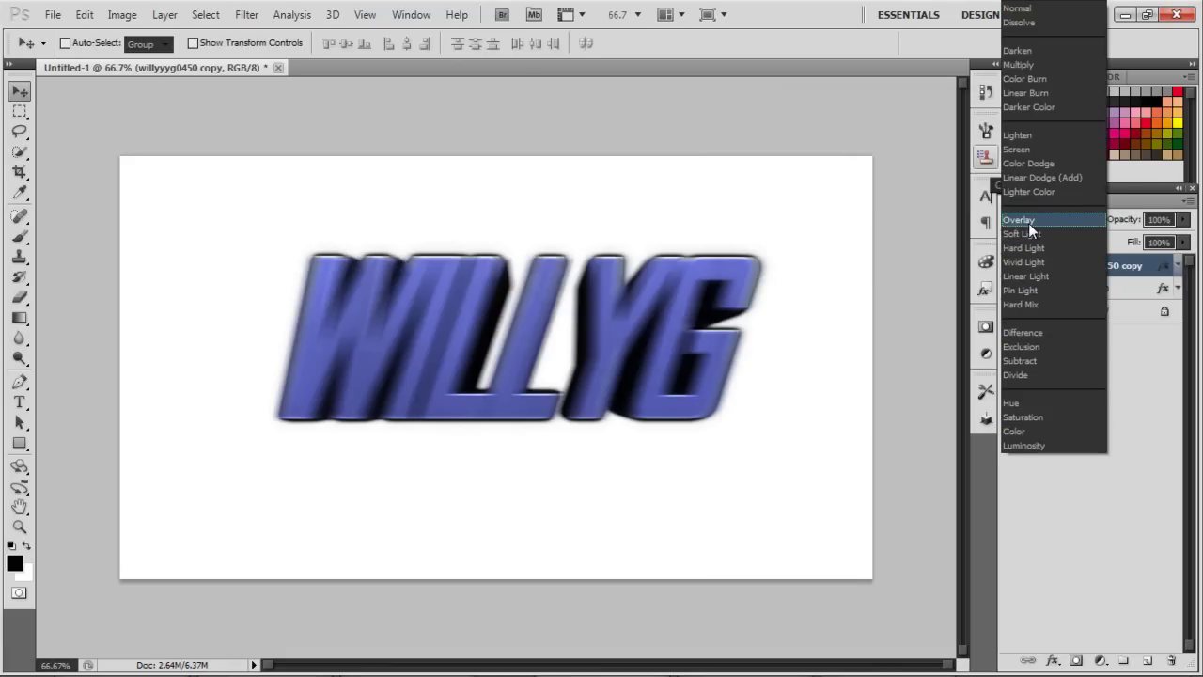
pyautogui.click(1126, 275)
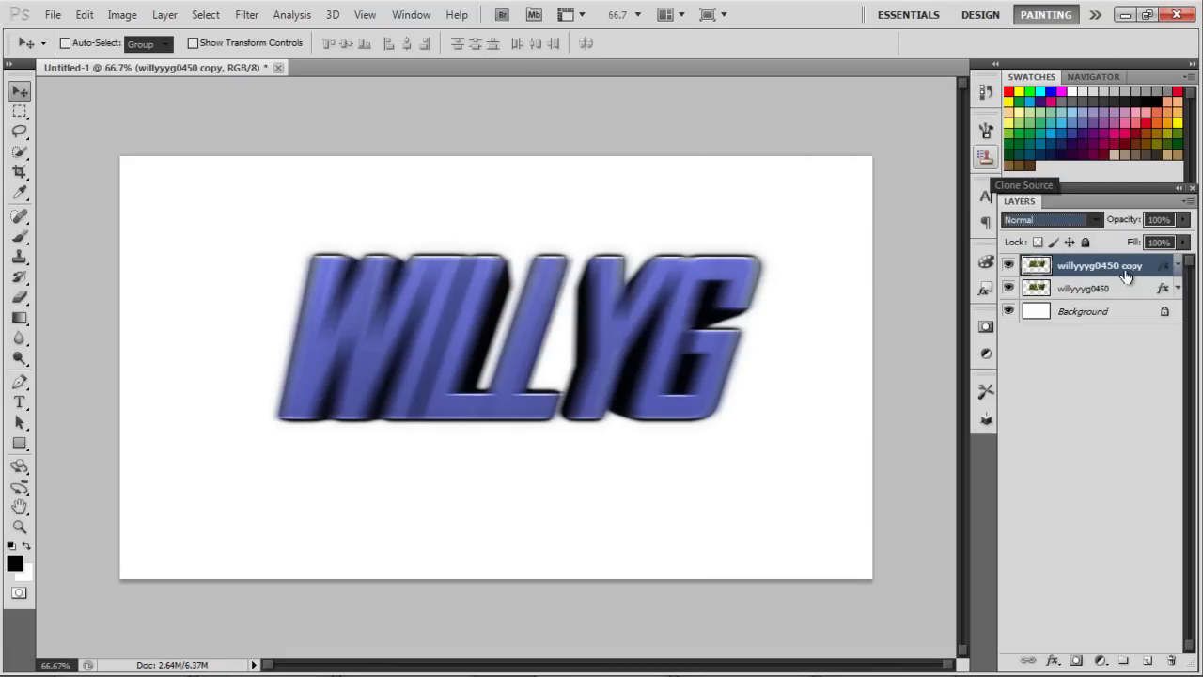
pyautogui.click(1042, 226)
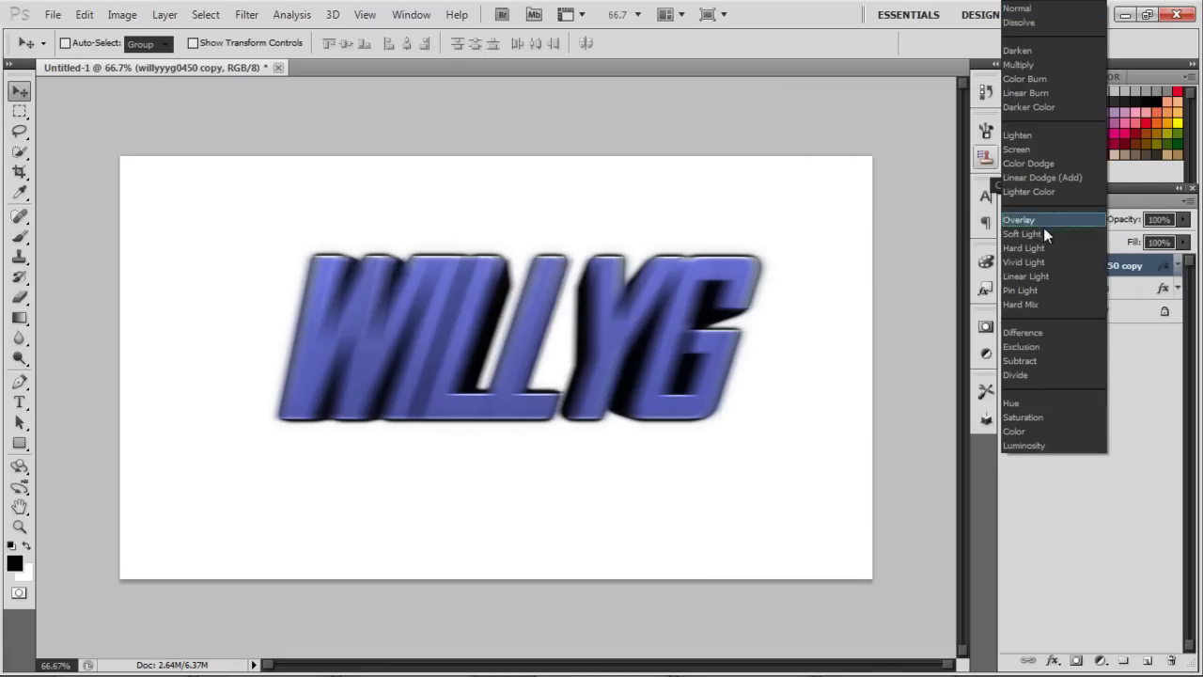
pyautogui.click(1022, 361)
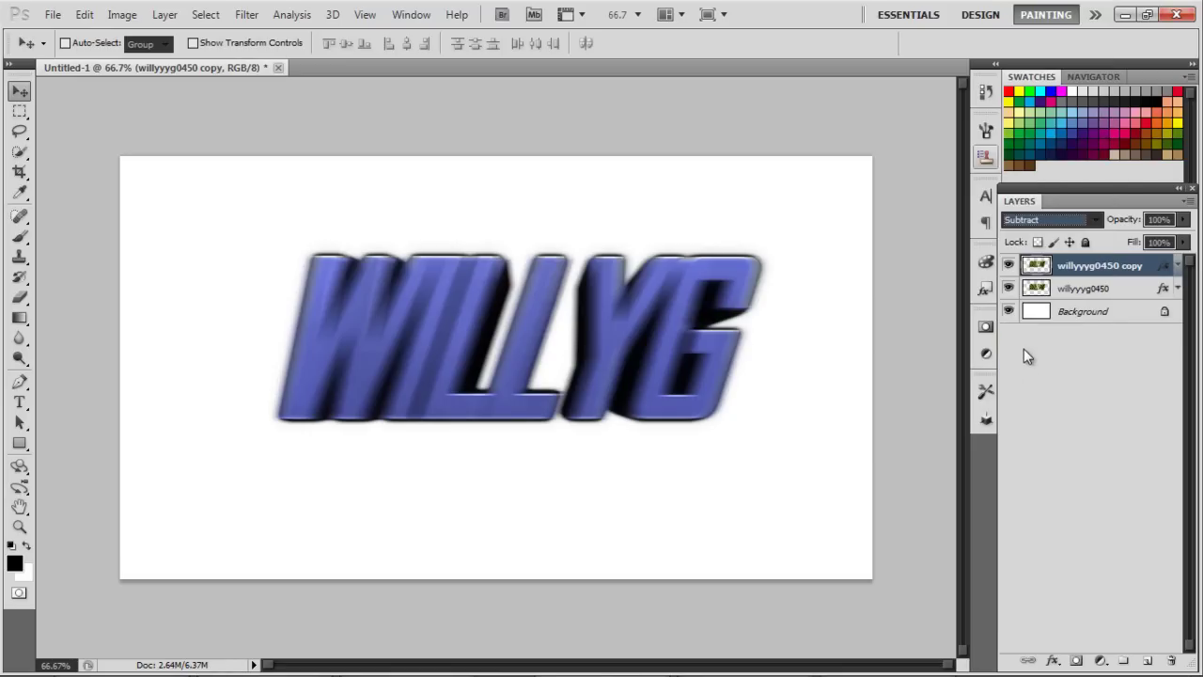
pyautogui.moveTo(1097, 269); pyautogui.dragTo(1085, 292)
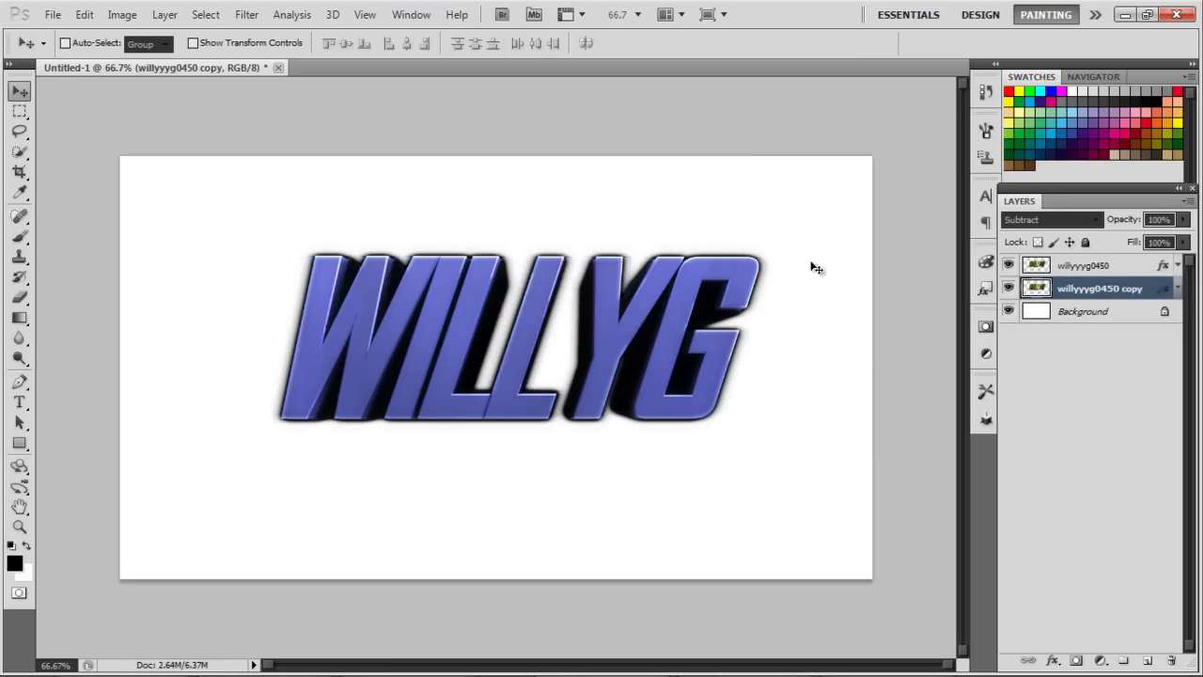
pyautogui.click(1116, 268)
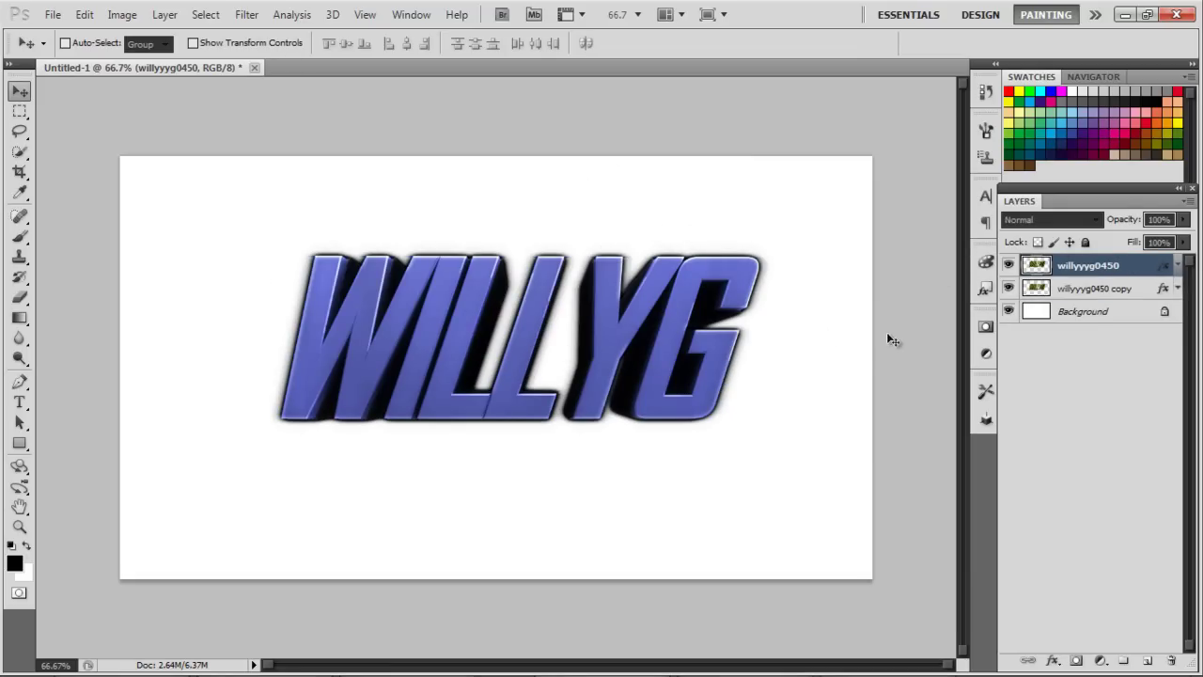
# - Apply Brightness/Contrast to the top WILLYG layer with brightness 29 and contrast -16
pyautogui.click(118, 15)
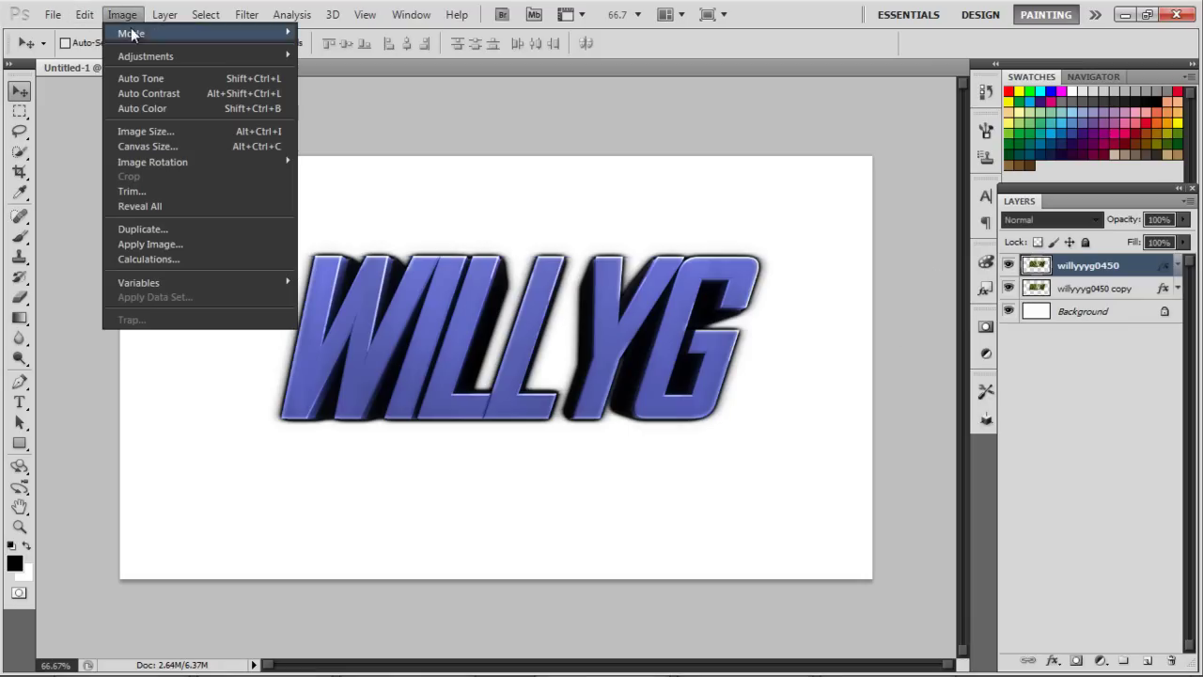
pyautogui.moveTo(139, 55)
pyautogui.click(333, 58)
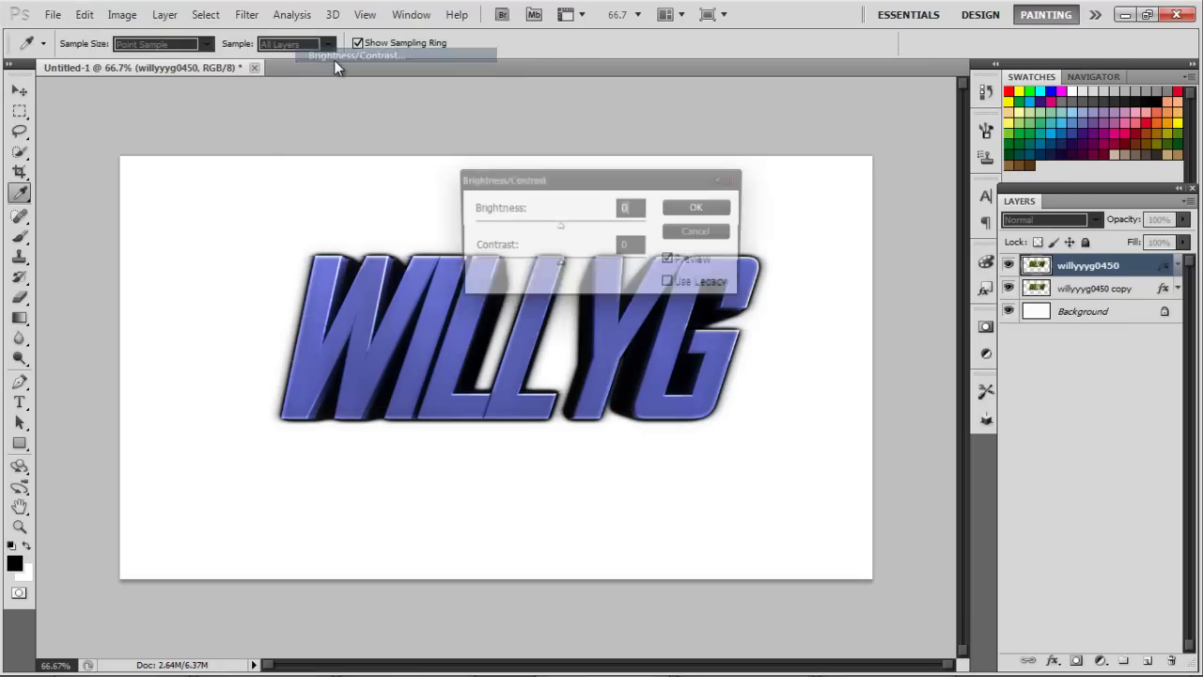
pyautogui.moveTo(548, 181); pyautogui.dragTo(603, 125)
pyautogui.moveTo(610, 173); pyautogui.dragTo(704, 169)
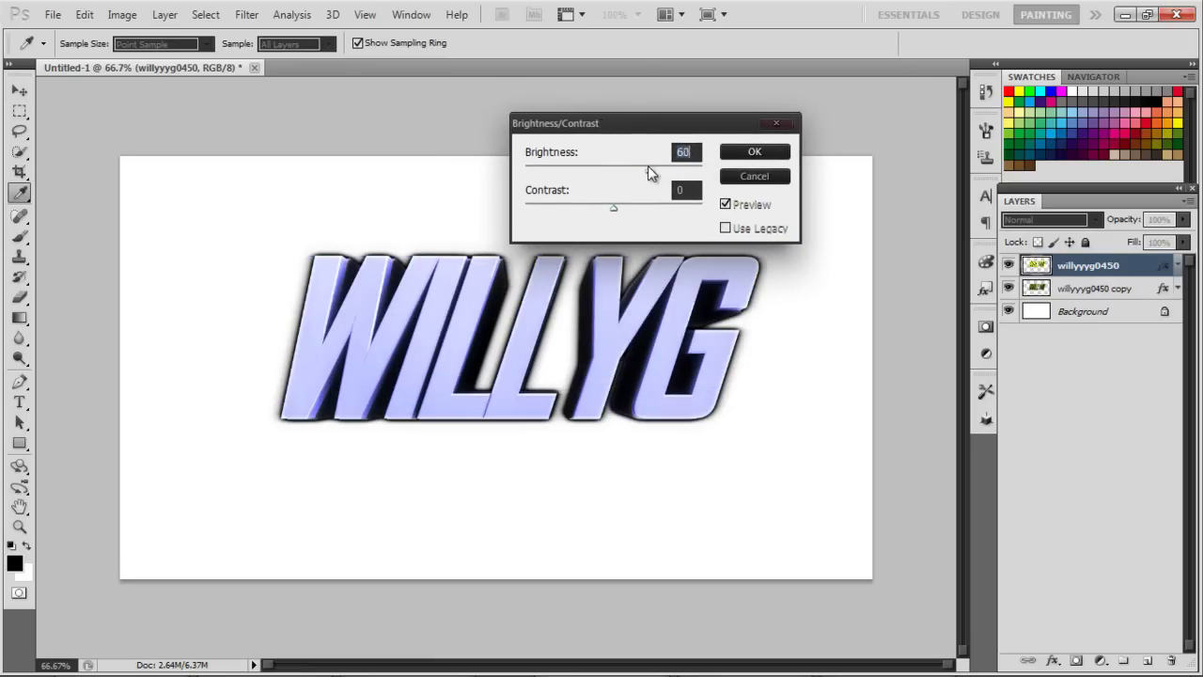
pyautogui.moveTo(647, 166); pyautogui.dragTo(631, 169)
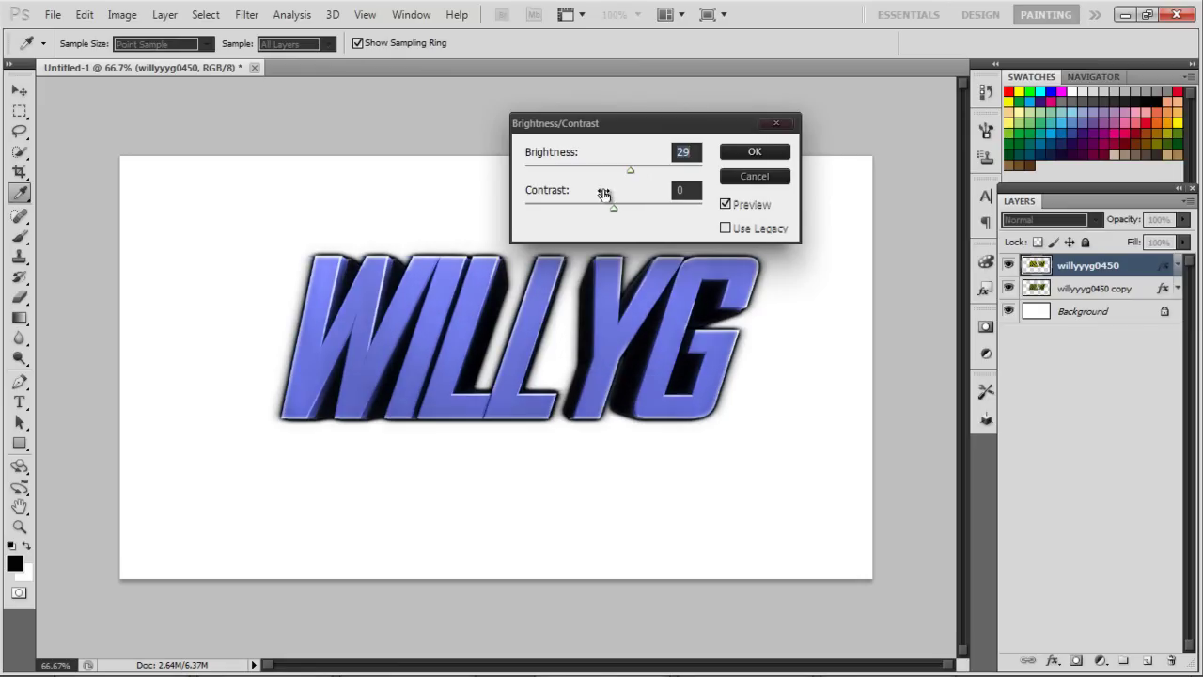
pyautogui.moveTo(609, 209)
pyautogui.mouseDown()
pyautogui.moveTo(585, 212)
pyautogui.moveTo(611, 203)
pyautogui.mouseUp()
pyautogui.click(769, 152)
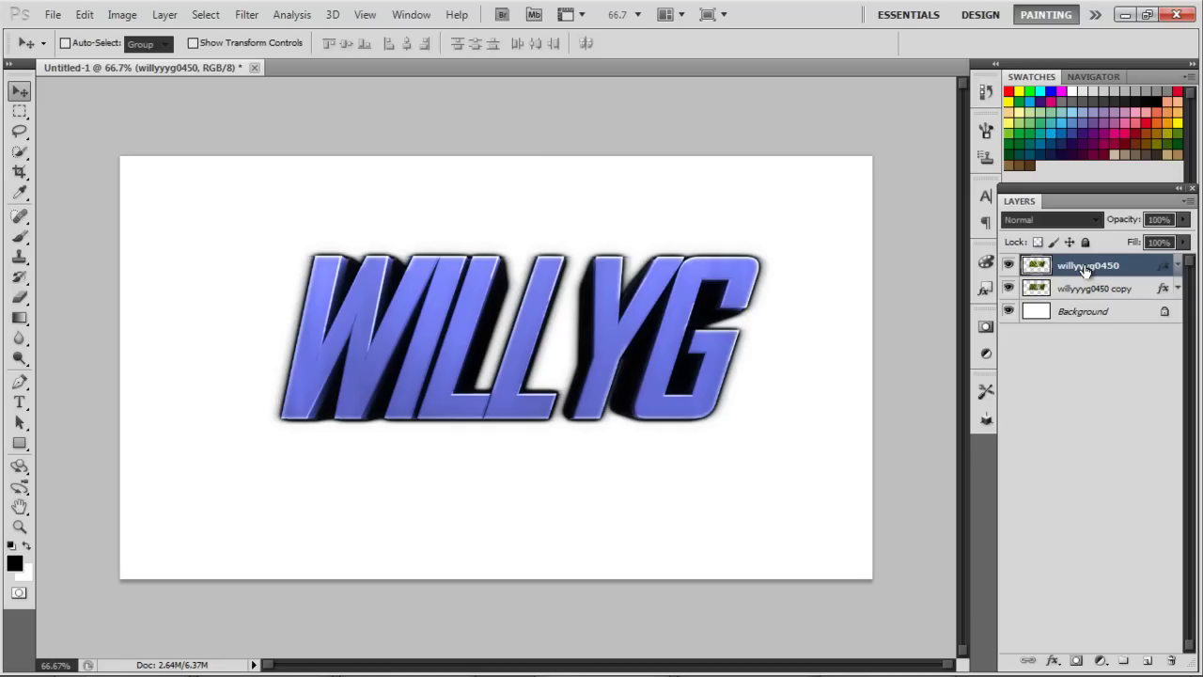
# - Colorize the top WILLYG layer with Hue/Saturation, saturation 30 and hue 135
pyautogui.hotkey('ctrl', 'u')
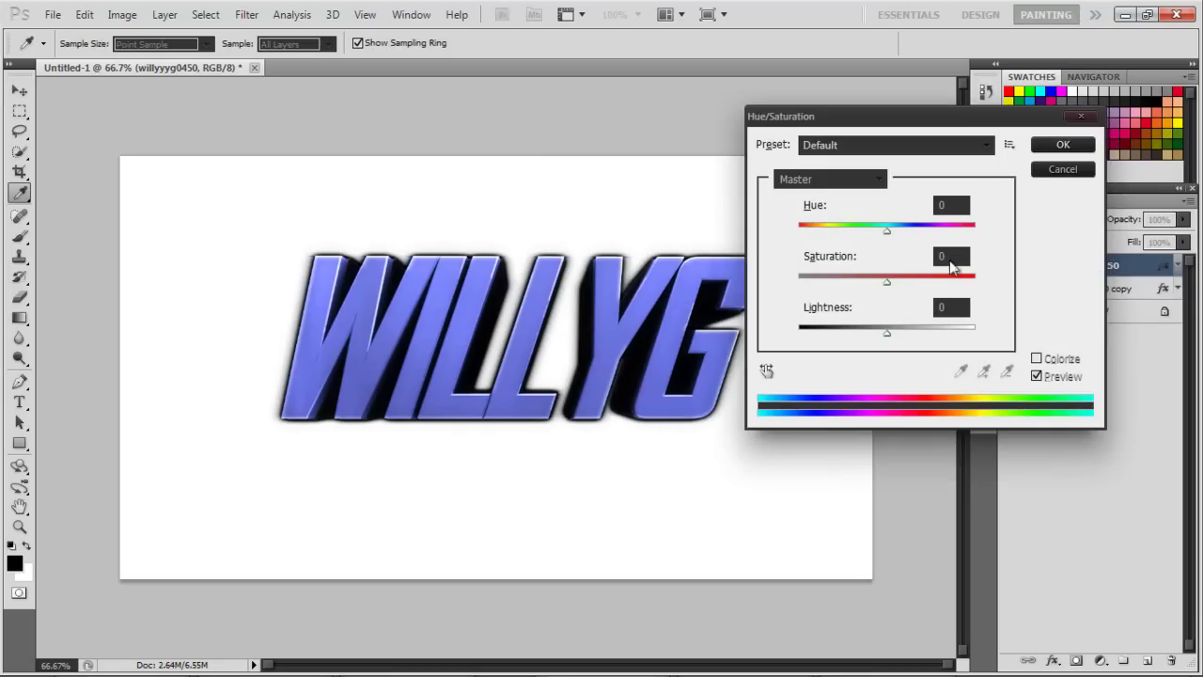
pyautogui.moveTo(886, 231)
pyautogui.mouseDown()
pyautogui.moveTo(847, 237)
pyautogui.moveTo(896, 247)
pyautogui.moveTo(805, 243)
pyautogui.moveTo(900, 247)
pyautogui.mouseUp()
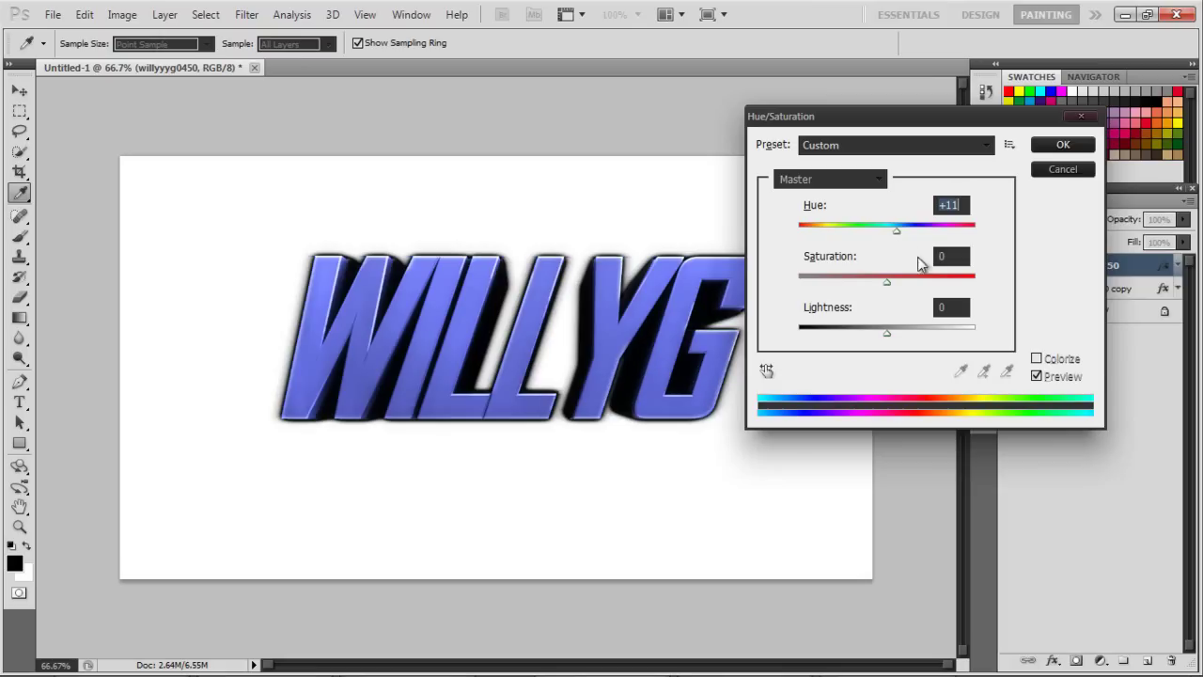
pyautogui.click(1038, 361)
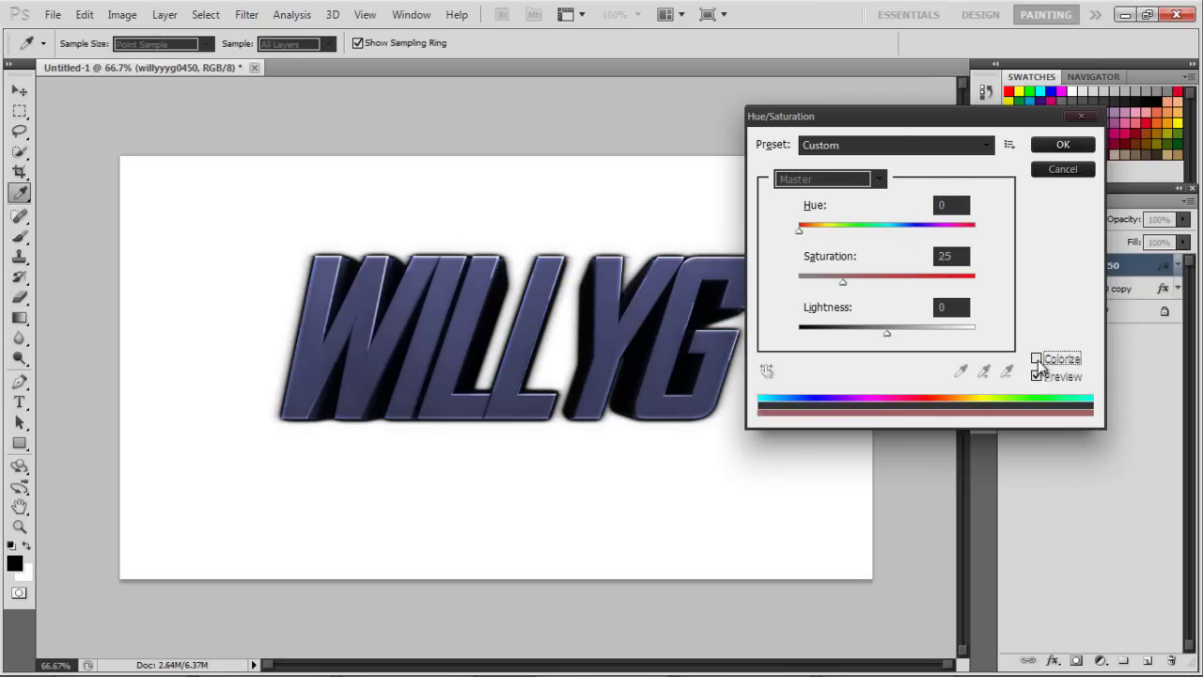
pyautogui.moveTo(797, 230); pyautogui.dragTo(831, 240)
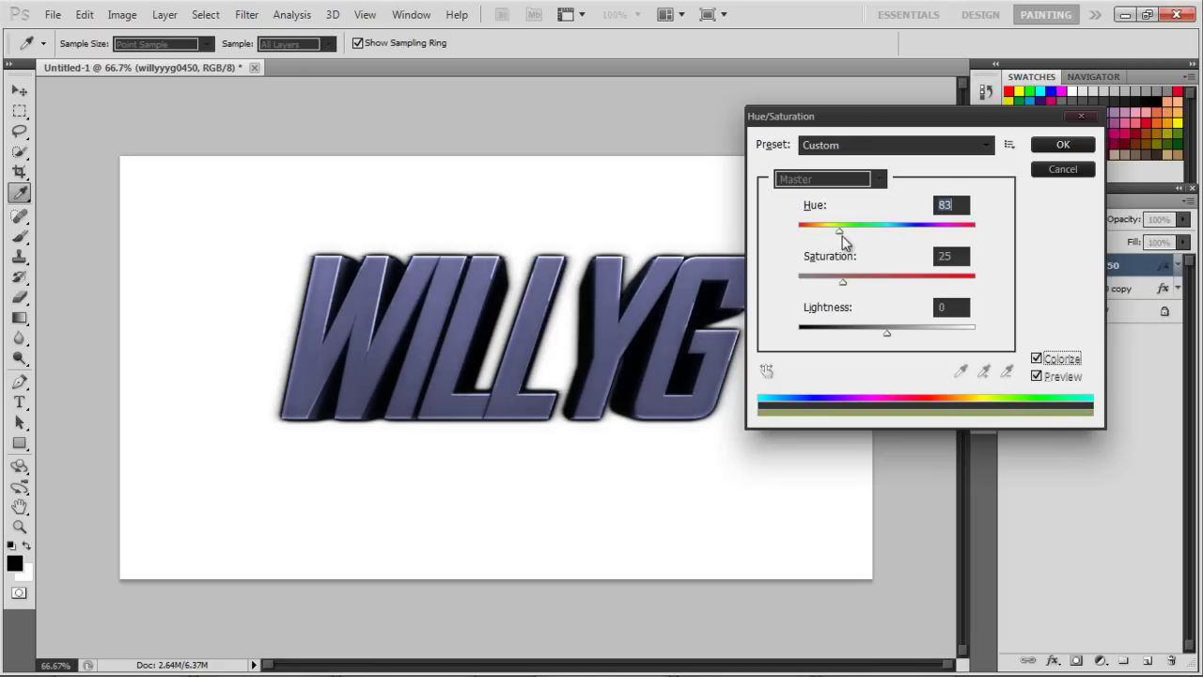
pyautogui.doubleClick(946, 255)
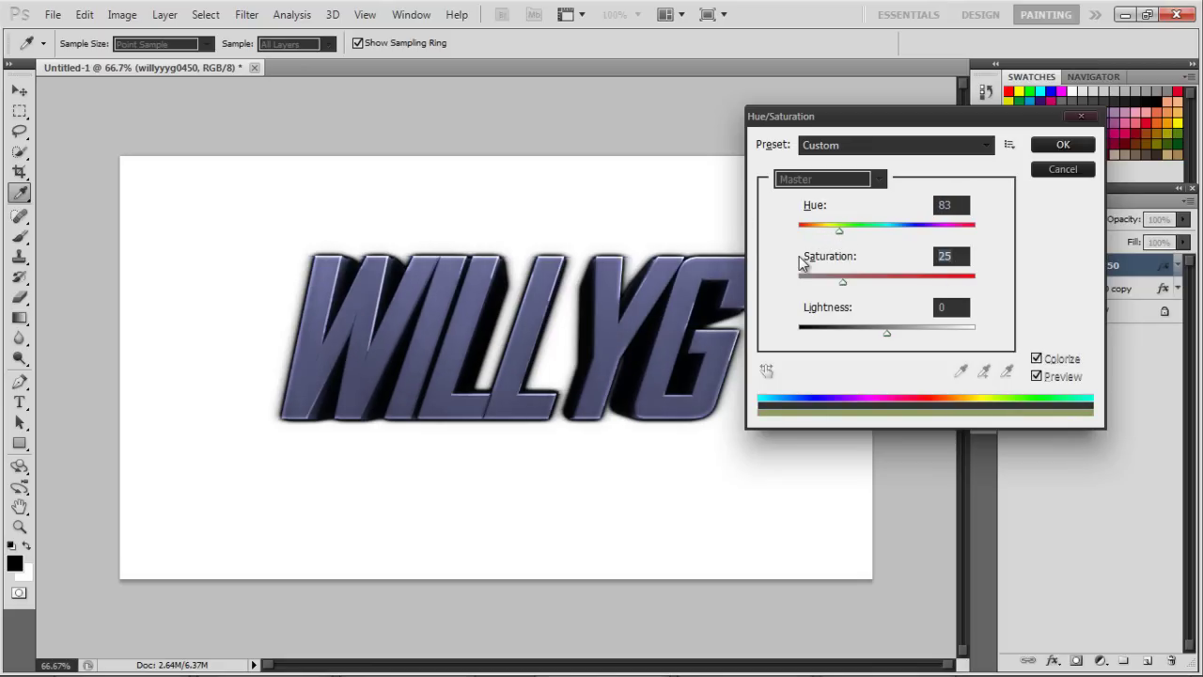
pyautogui.write('30')
pyautogui.moveTo(844, 234); pyautogui.dragTo(902, 228)
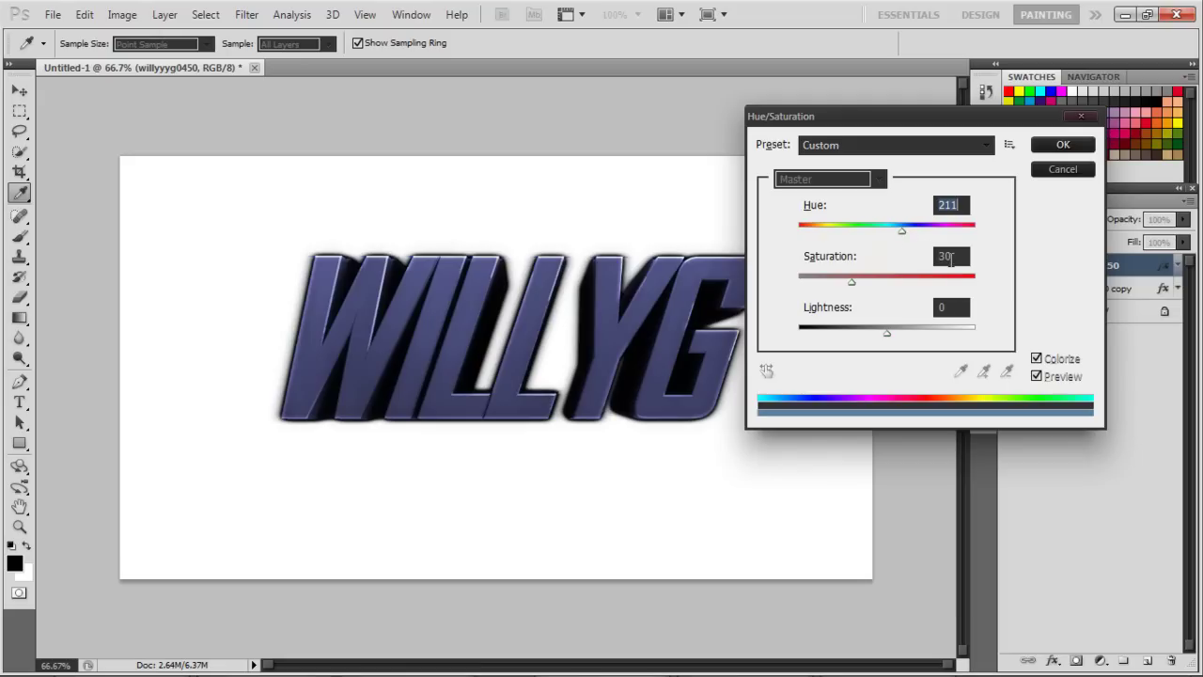
pyautogui.click(950, 260)
pyautogui.moveTo(894, 233); pyautogui.dragTo(864, 236)
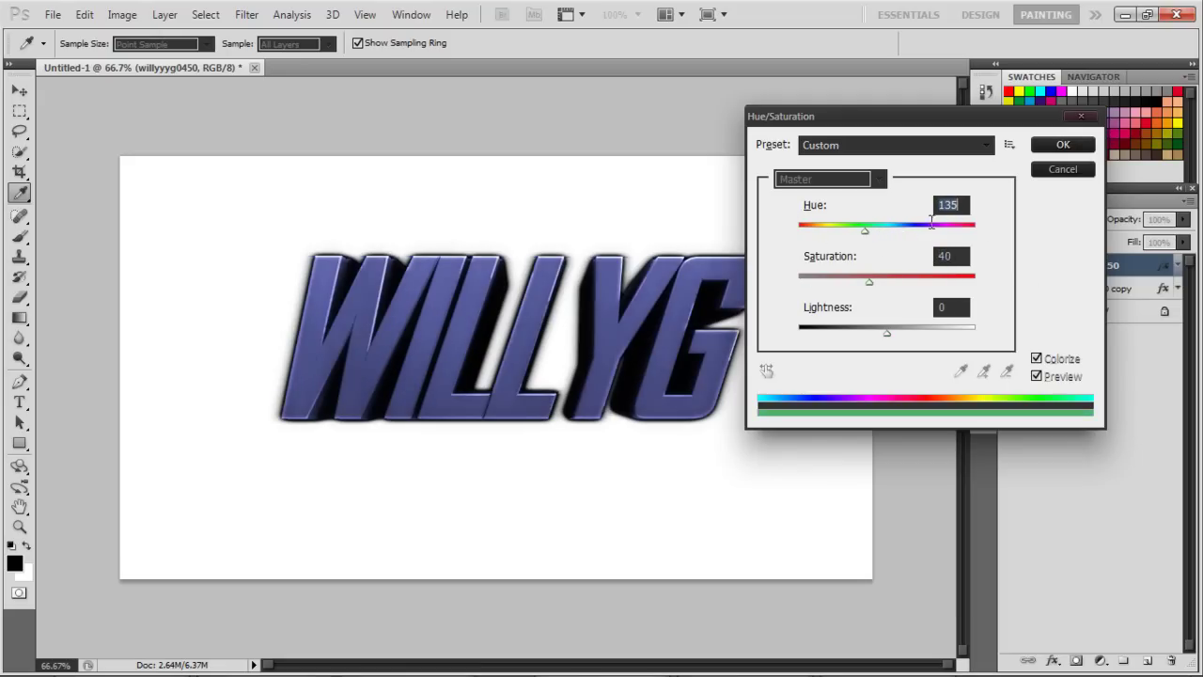
pyautogui.click(1057, 146)
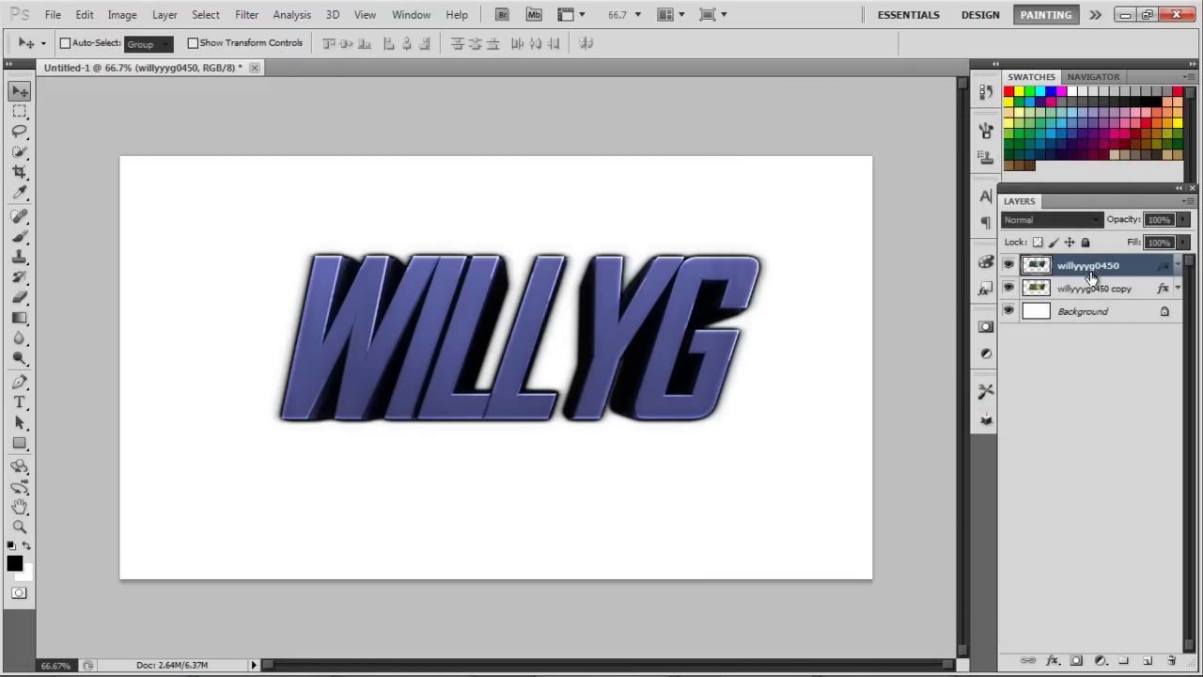
# - Change the top layer's Color Overlay colour from blue to green 00ff42
pyautogui.rightClick(1091, 264)
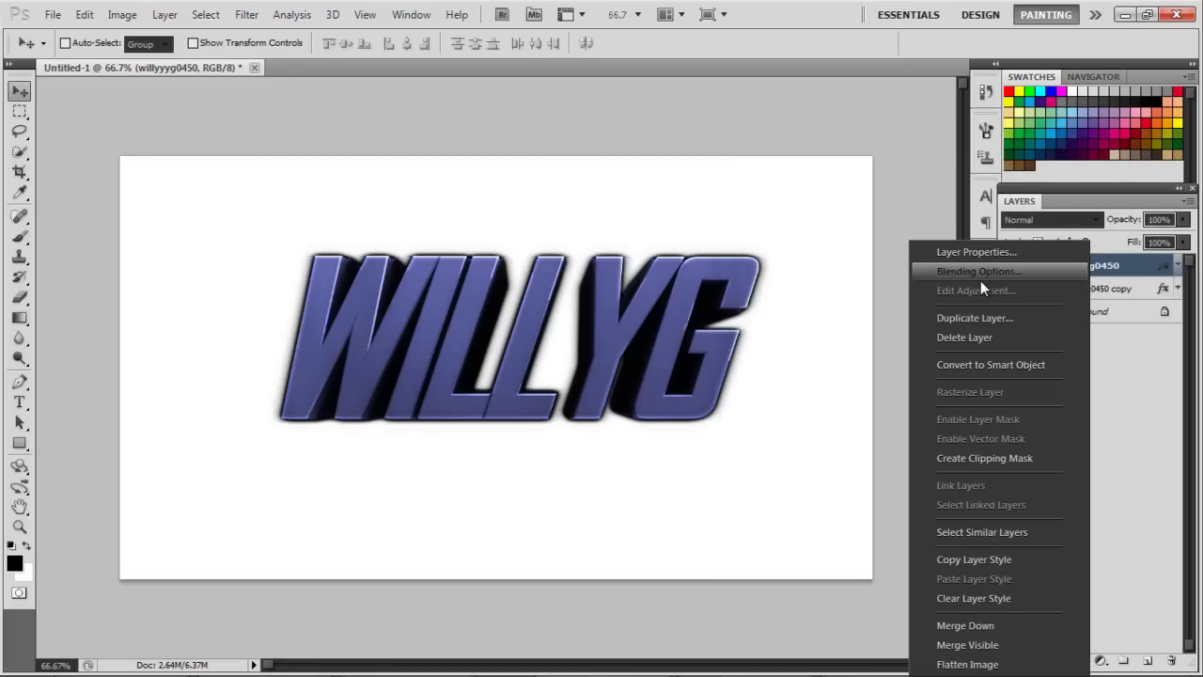
pyautogui.click(980, 276)
pyautogui.click(739, 300)
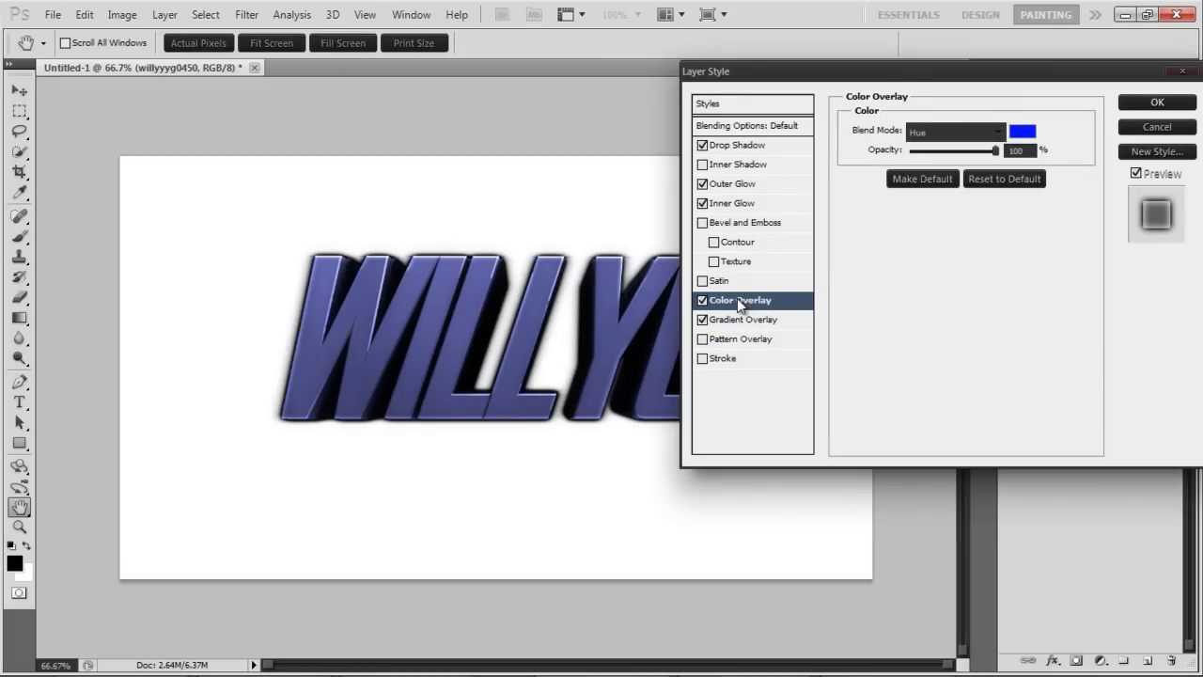
pyautogui.click(1023, 131)
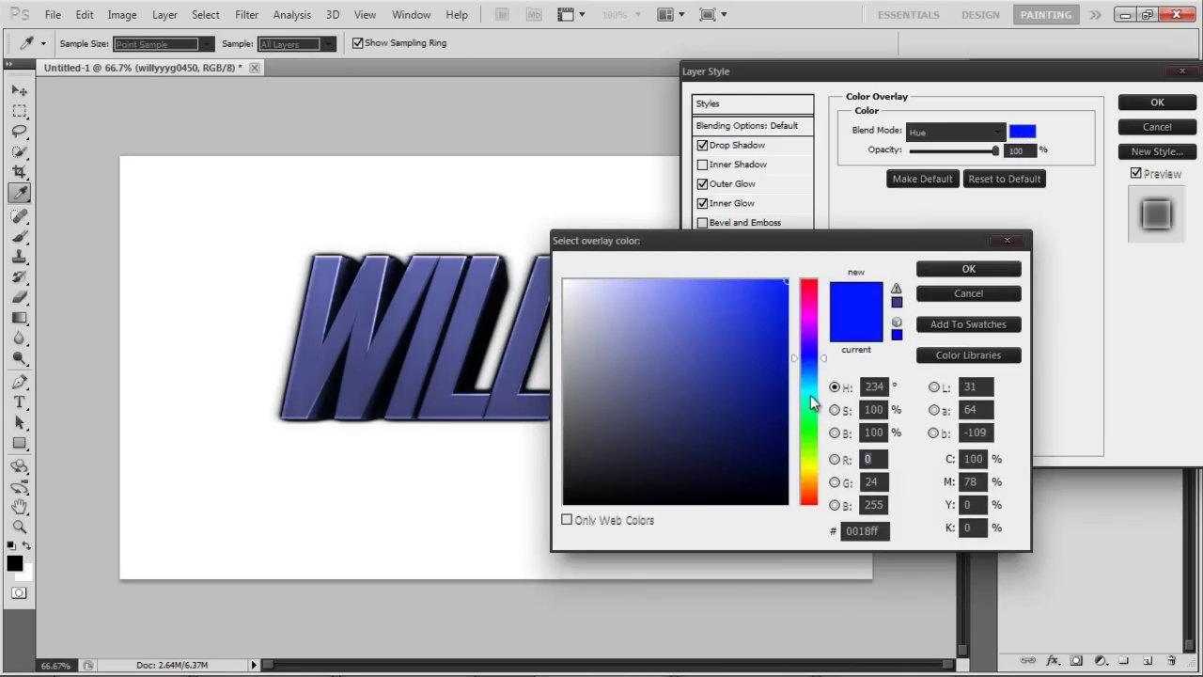
pyautogui.moveTo(806, 404); pyautogui.dragTo(806, 421)
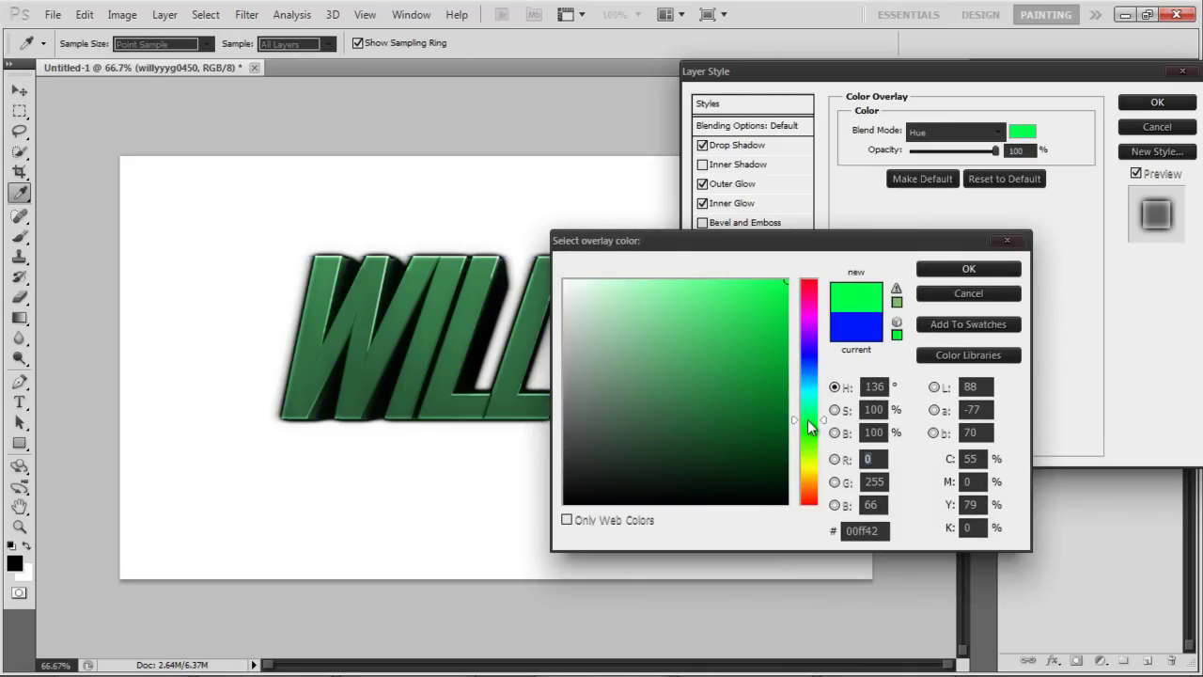
pyautogui.click(976, 270)
pyautogui.click(1156, 105)
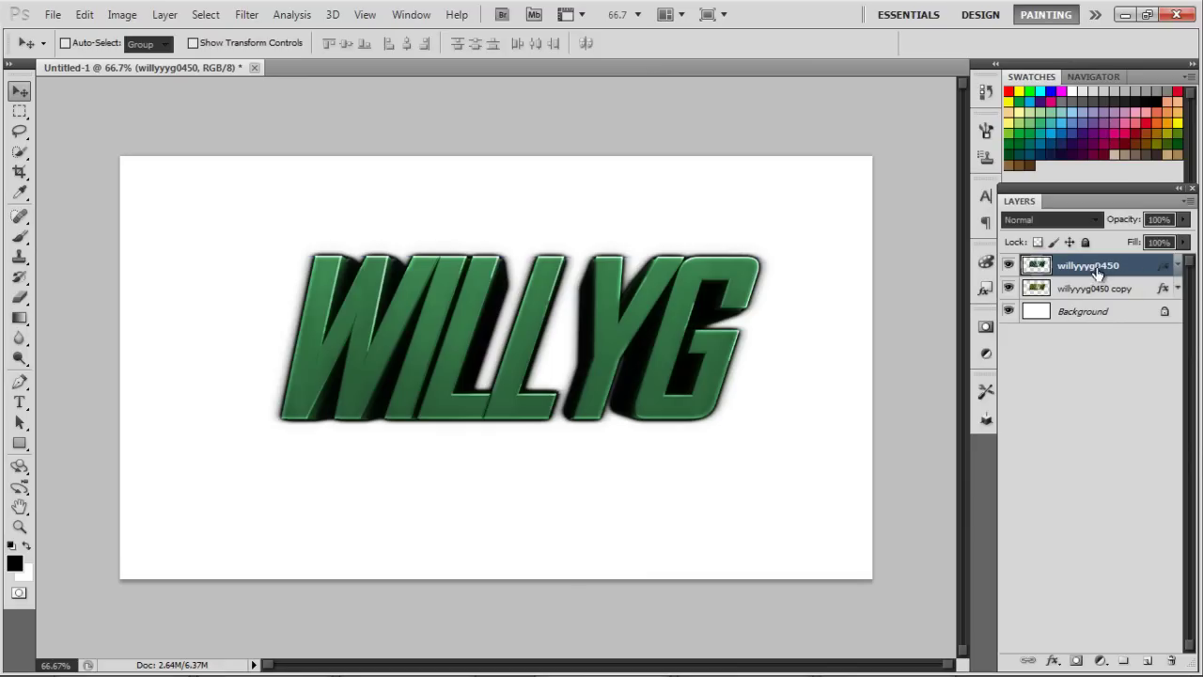
# - Copy the top layer's style and clear the old style from the blurred copy layer
pyautogui.rightClick(1128, 278)
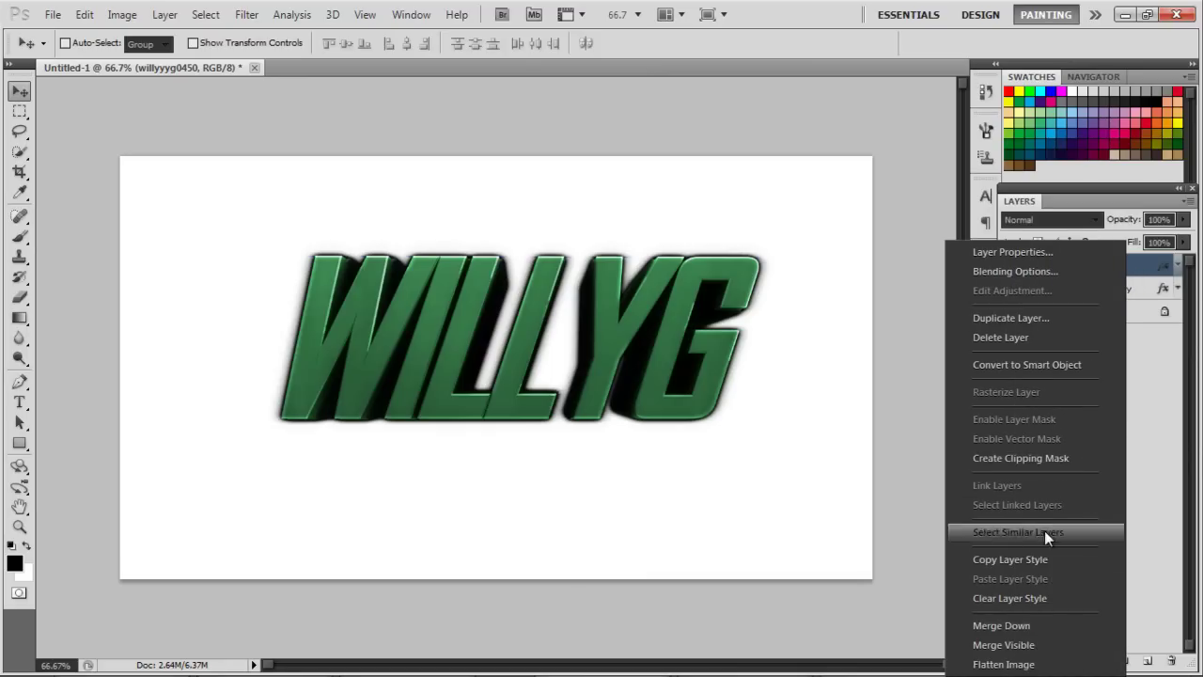
pyautogui.click(1012, 560)
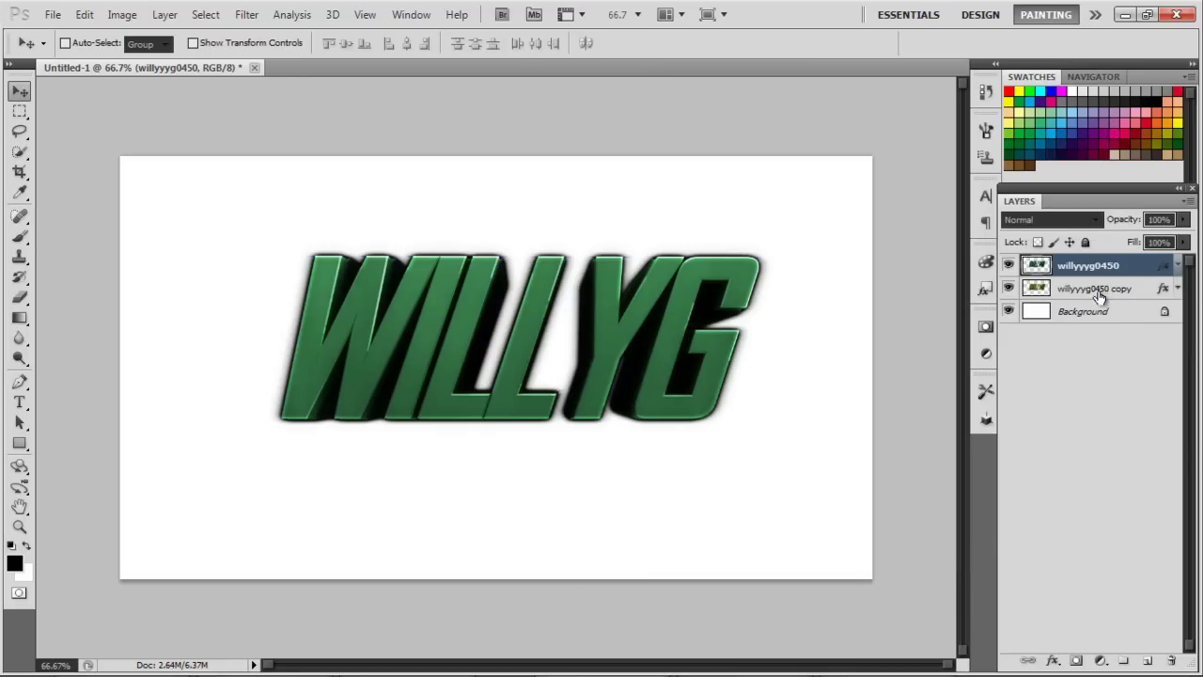
pyautogui.click(1093, 291)
pyautogui.rightClick(1094, 291)
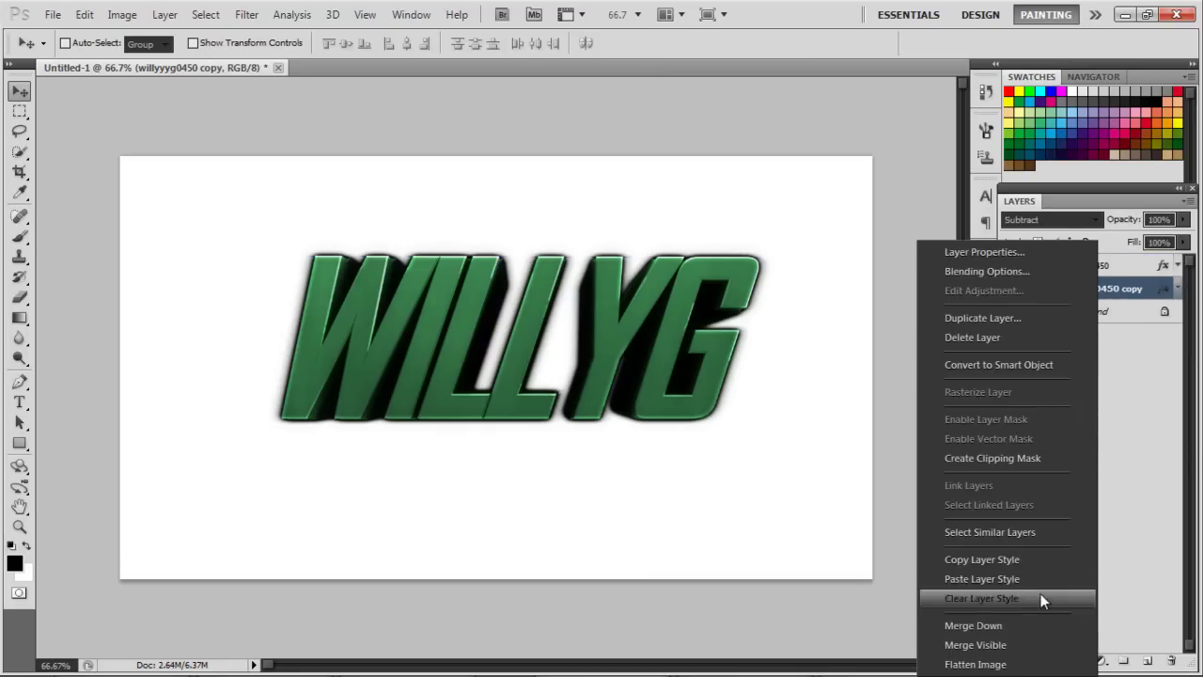
pyautogui.click(993, 594)
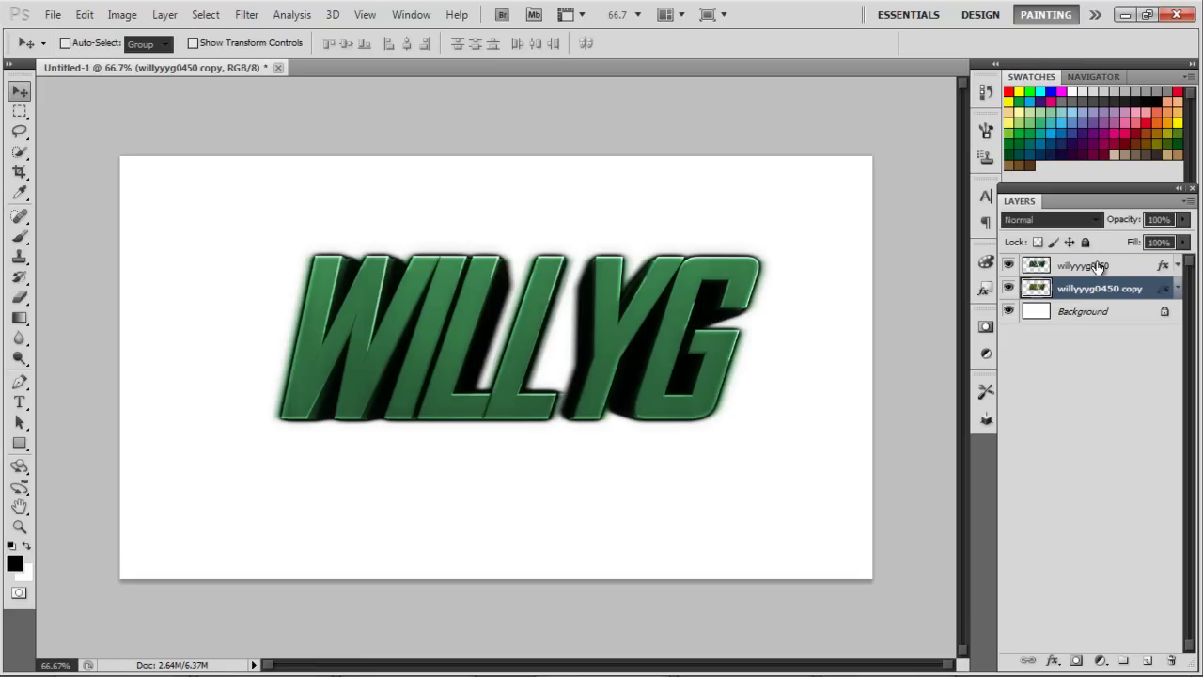
pyautogui.click(1101, 269)
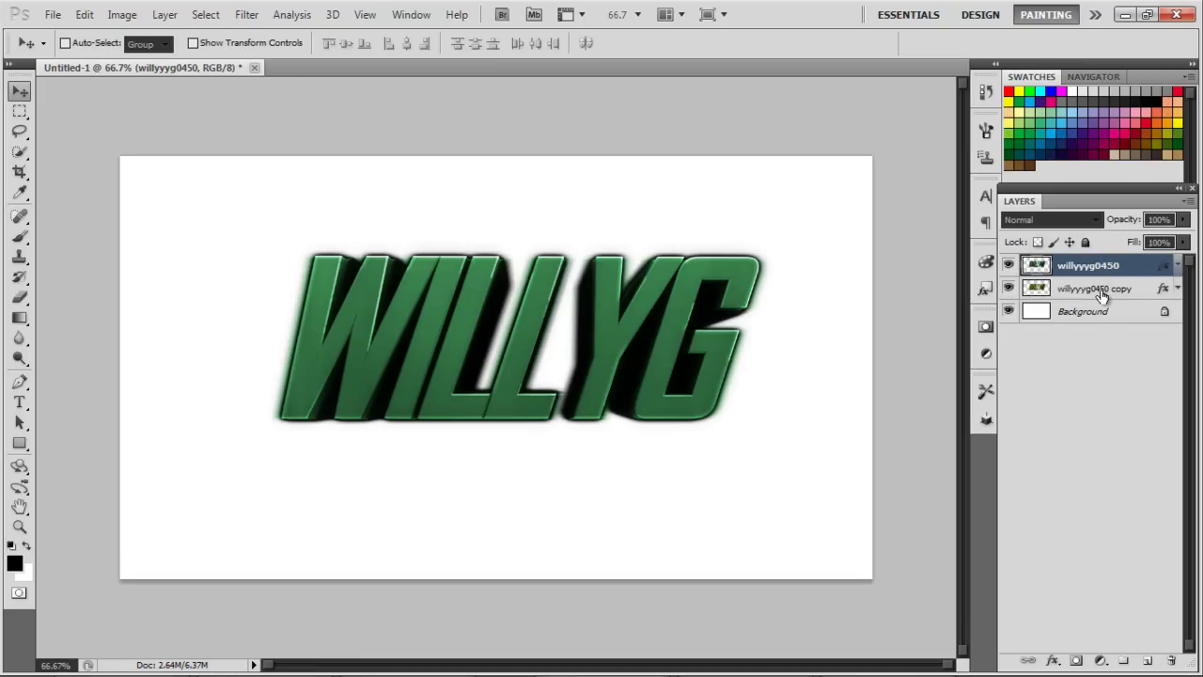
# - Merge the text and glow layers into one, then move the WILLYG text left
pyautogui.keyDown('ctrl'); pyautogui.click(1103, 293); pyautogui.keyUp('ctrl')
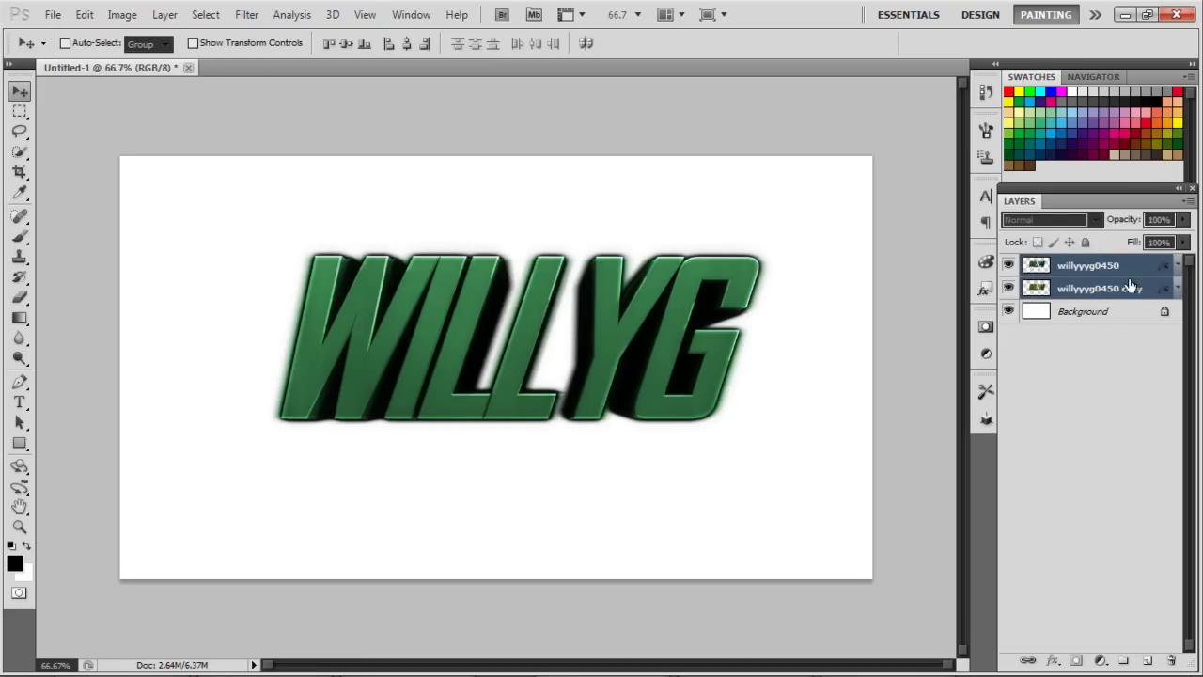
pyautogui.rightClick(1114, 293)
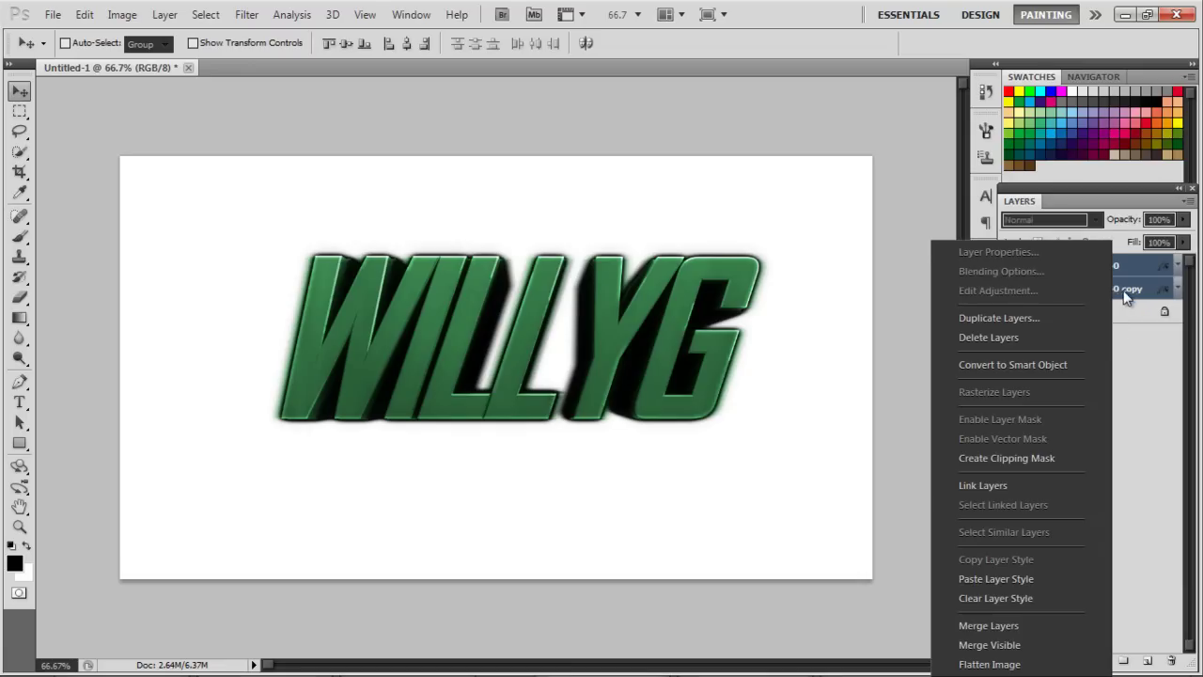
pyautogui.click(1018, 620)
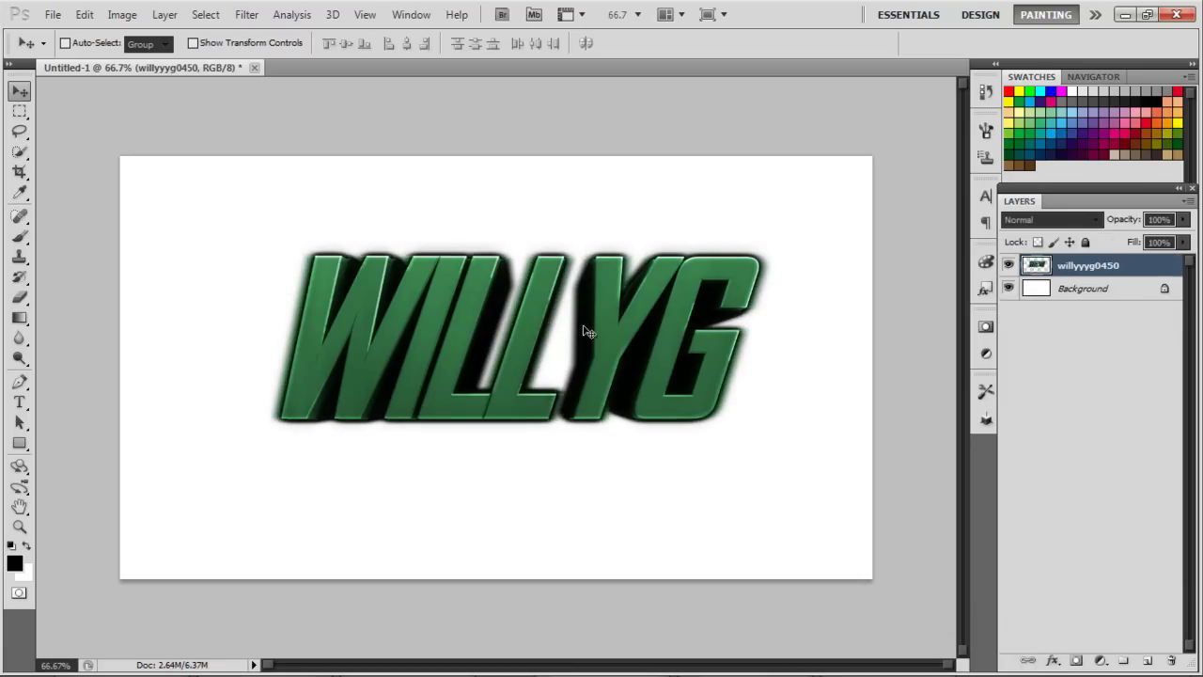
pyautogui.moveTo(639, 289); pyautogui.dragTo(568, 292)
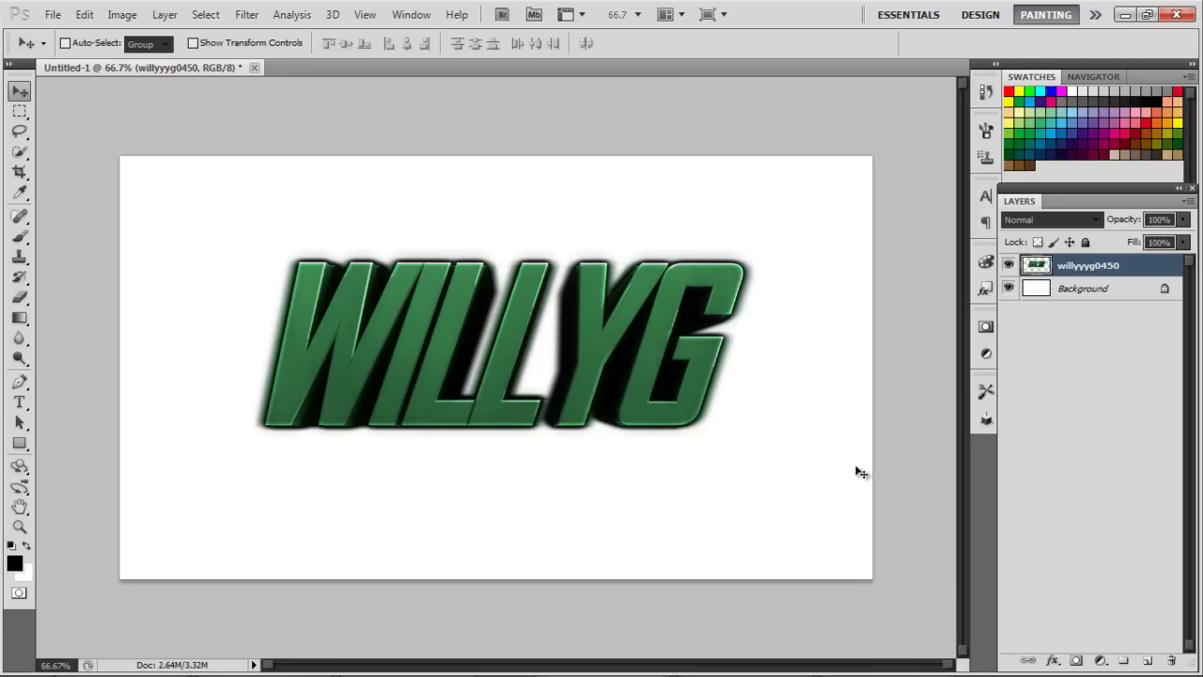
pyautogui.moveTo(897, 655)
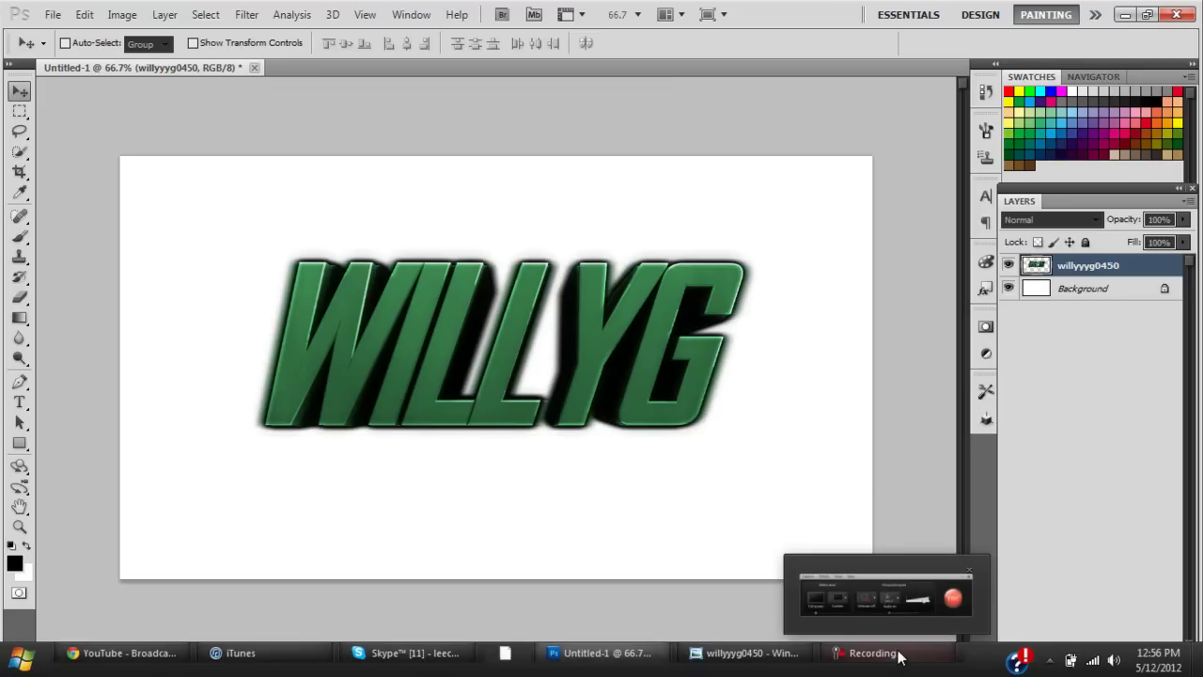
pyautogui.click(898, 655)
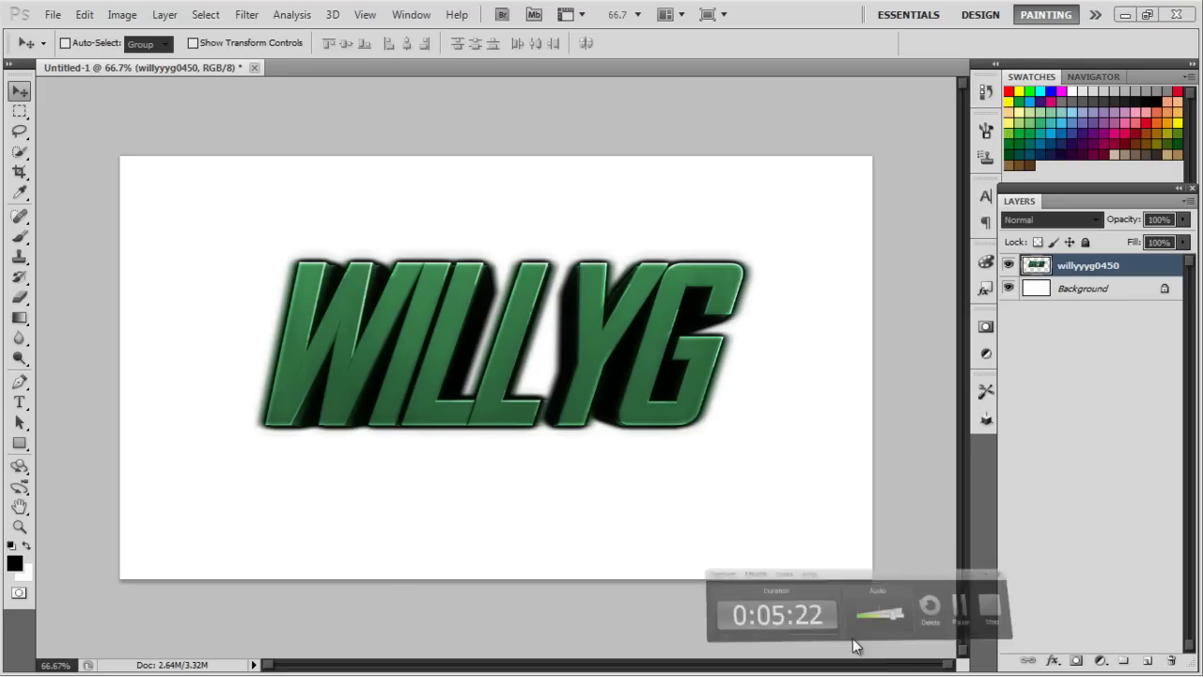